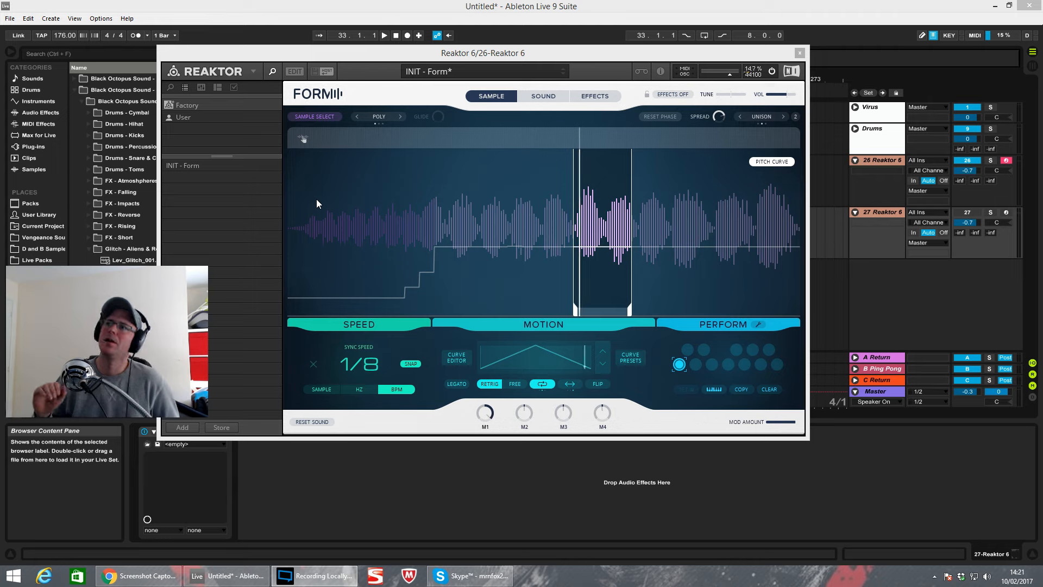
# - Look through Form's Sound and Effects pages and return to the Sample page
pyautogui.click(543, 96)
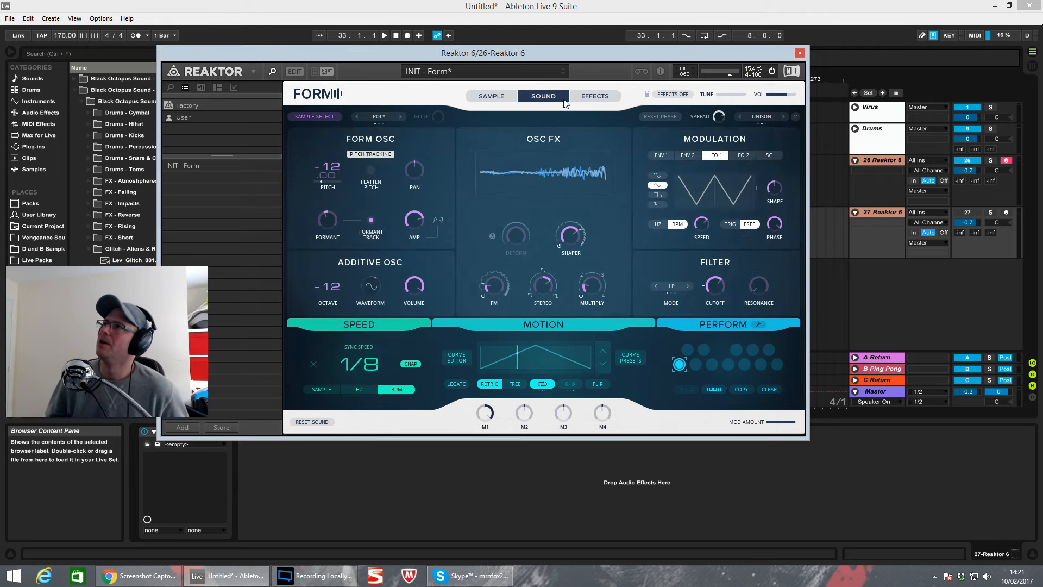
pyautogui.click(580, 98)
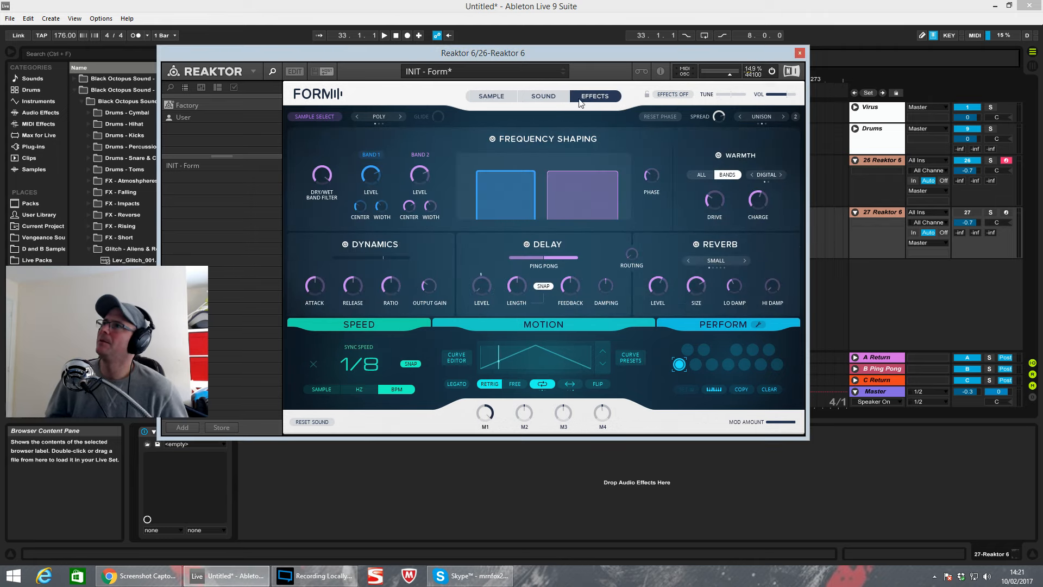
pyautogui.click(499, 97)
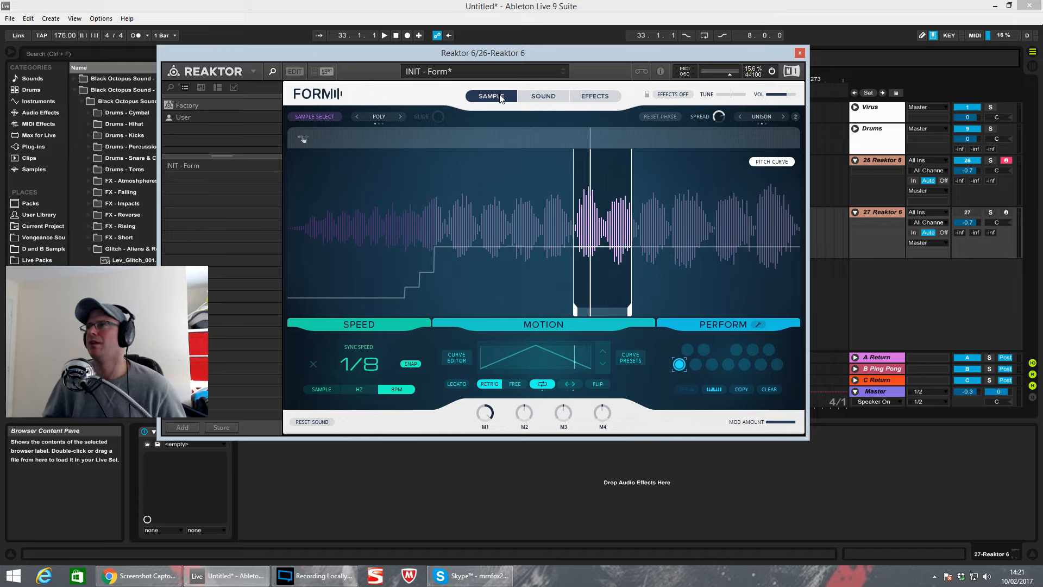
# - Cycle through the filter modes on the Sound page and set the filter to HP
pyautogui.click(543, 96)
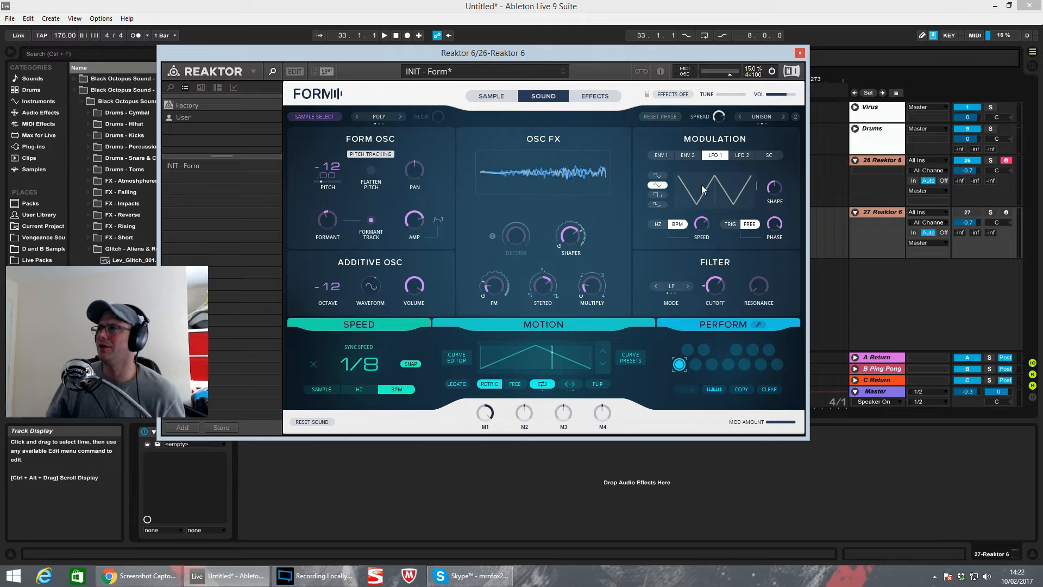
pyautogui.click(679, 286)
pyautogui.click(679, 286)
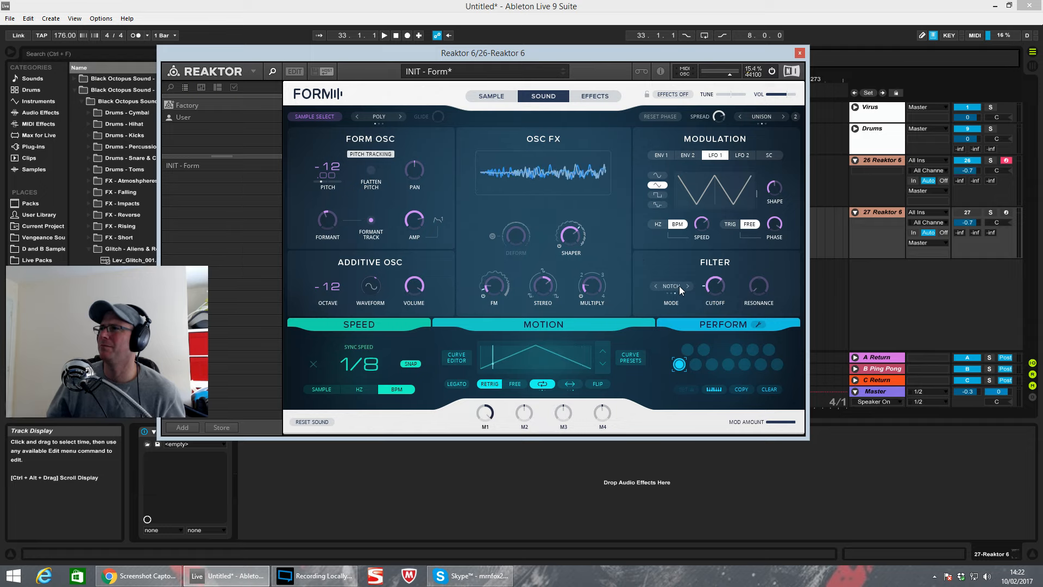
pyautogui.click(679, 285)
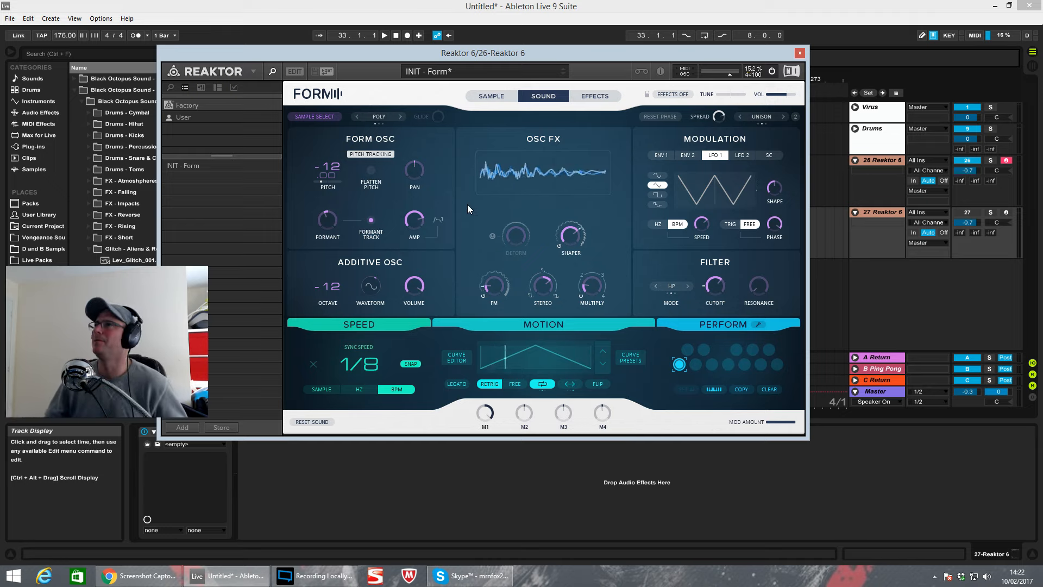
# - Lower the M1 macro to about -2.7 and inspect the modulation slots of the filter cutoff
pyautogui.click(491, 96)
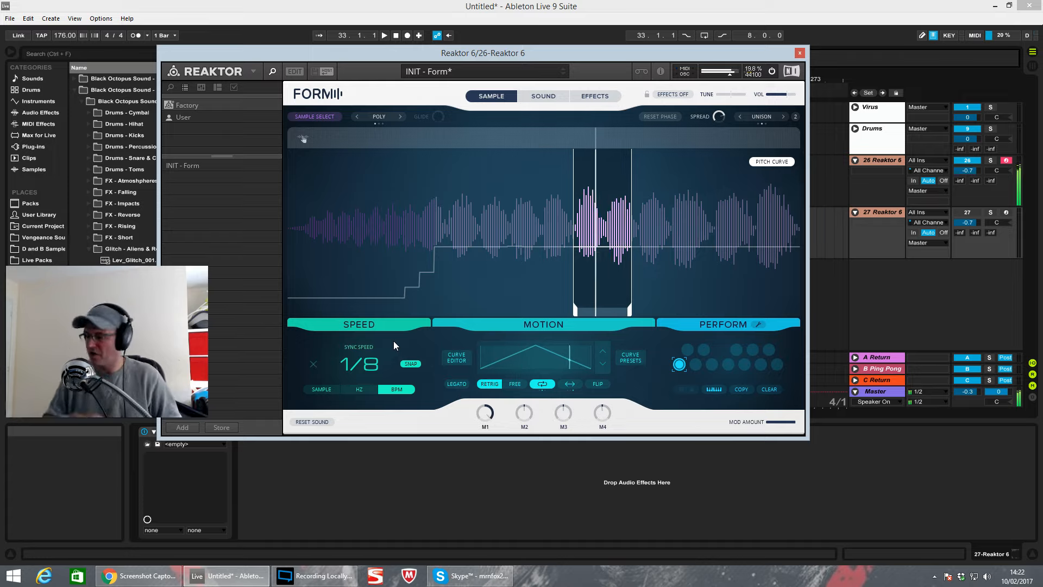
pyautogui.moveTo(484, 415); pyautogui.dragTo(478, 478)
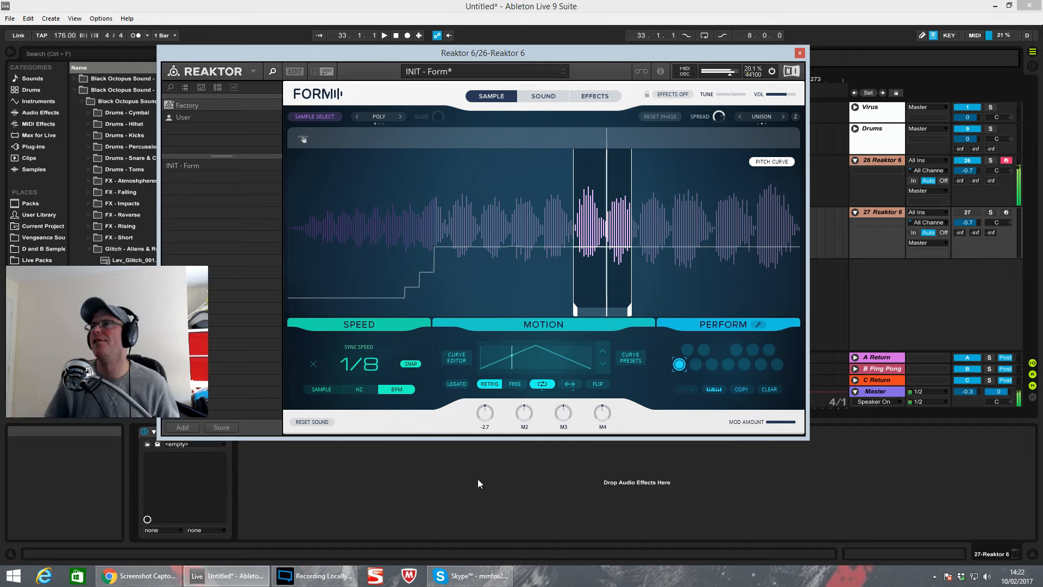
pyautogui.click(544, 98)
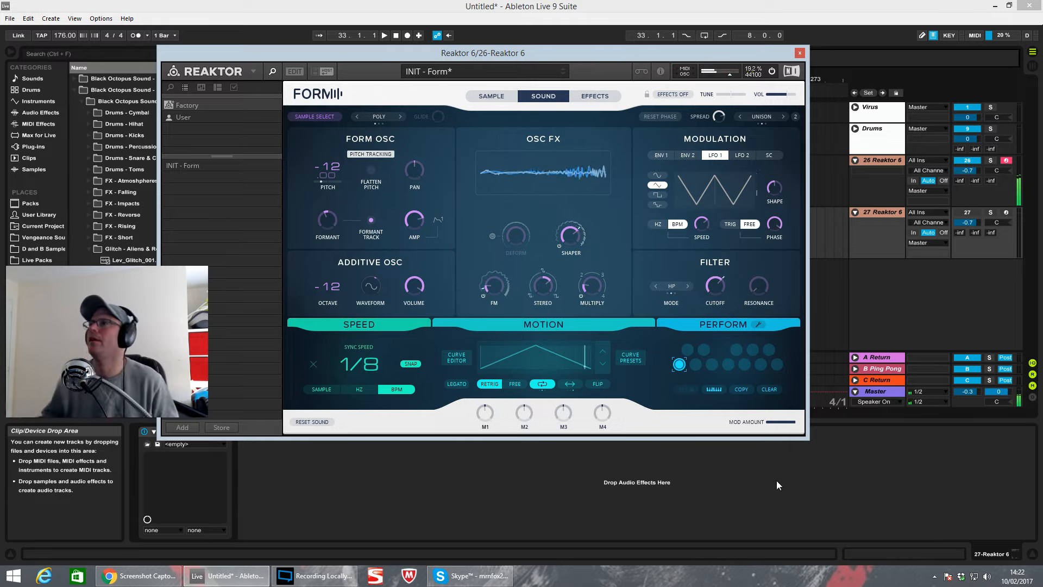
pyautogui.moveTo(715, 303)
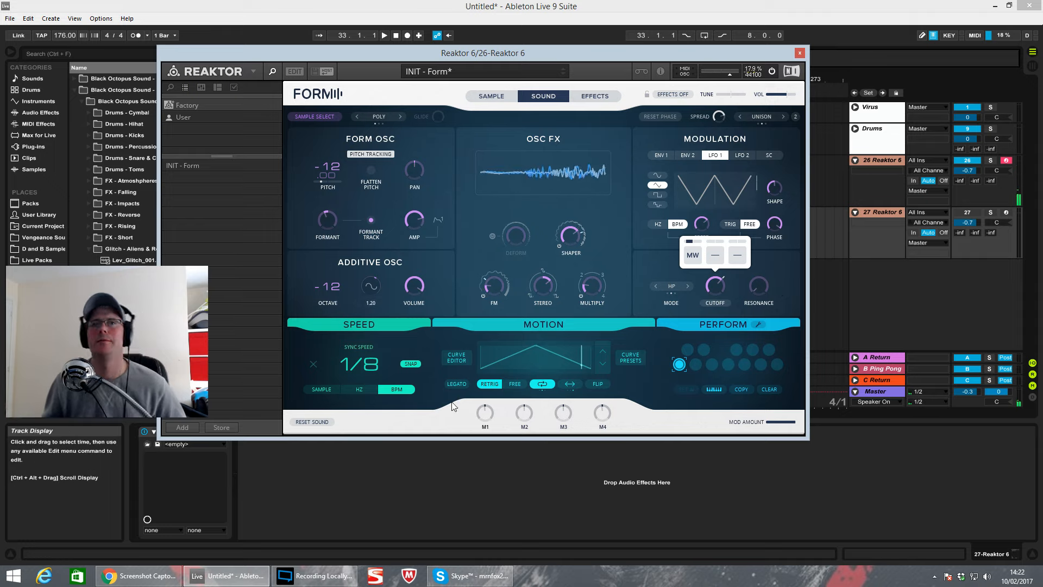
# - Load the Lev_Glitch_008 sample from the browser onto track 27 and delete the resulting sampler device
pyautogui.moveTo(543, 56); pyautogui.dragTo(619, 74)
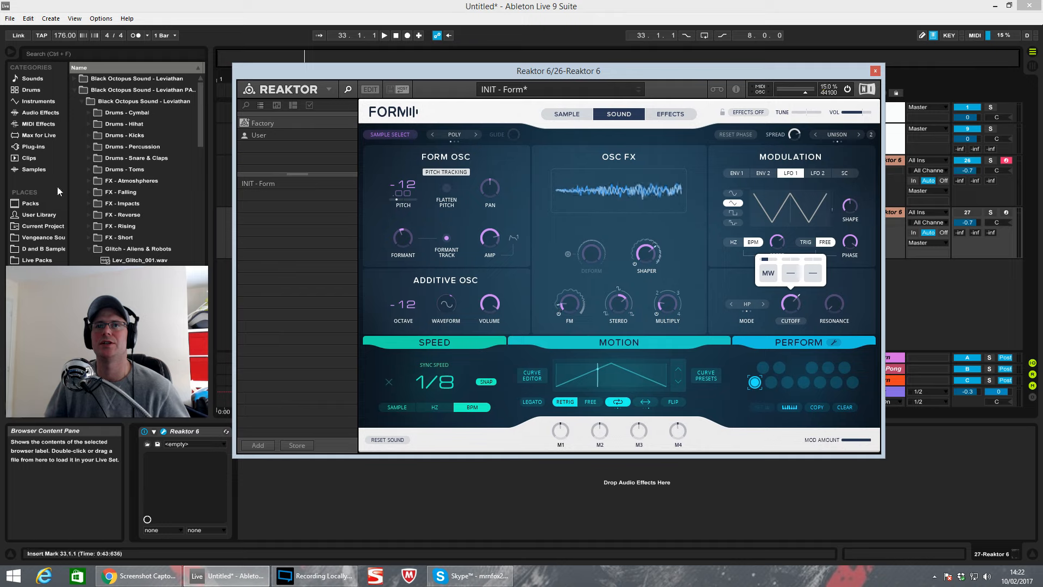
pyautogui.click(108, 304)
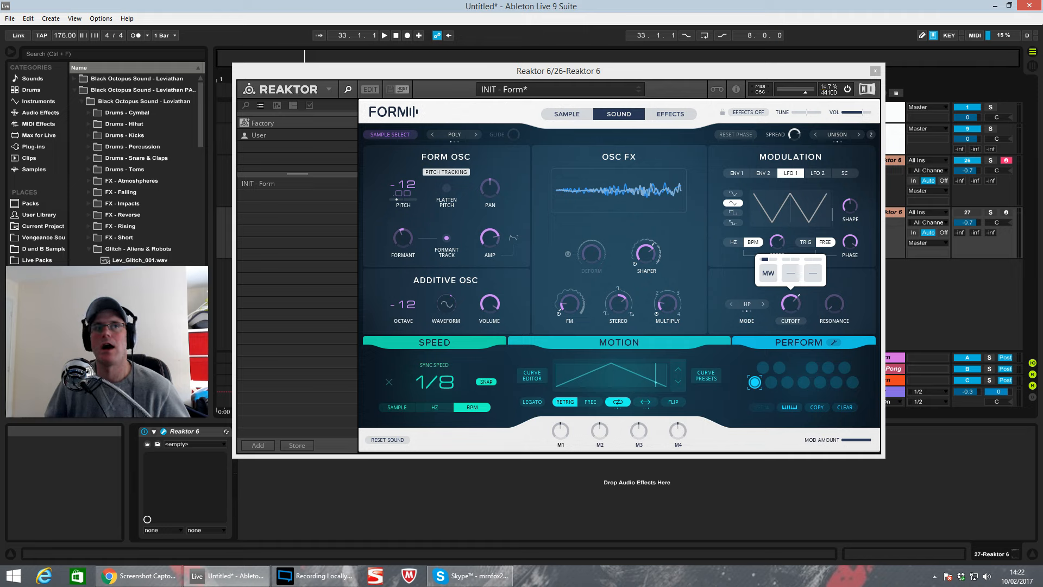
pyautogui.doubleClick(139, 340)
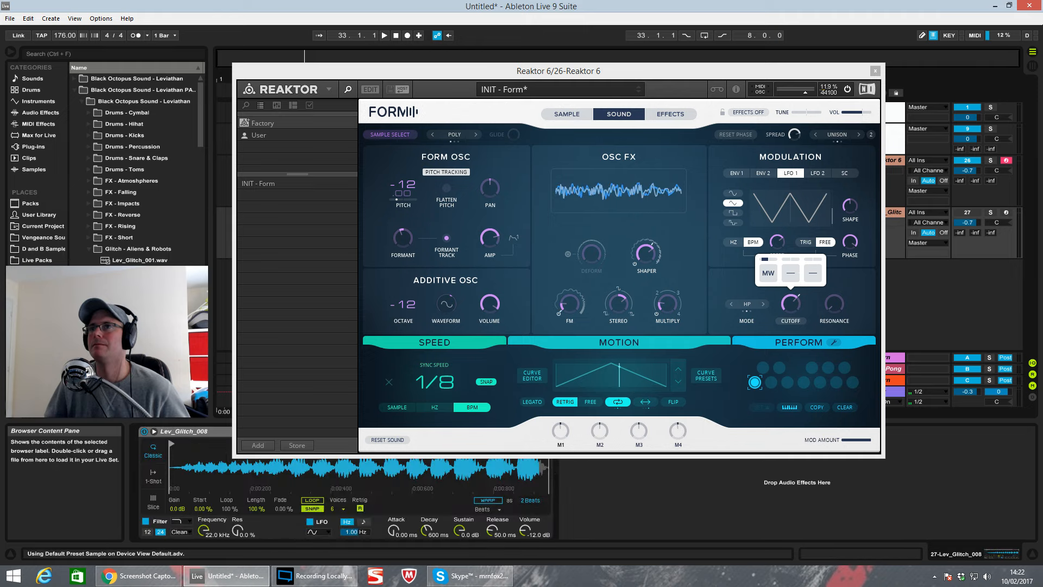
pyautogui.rightClick(195, 429)
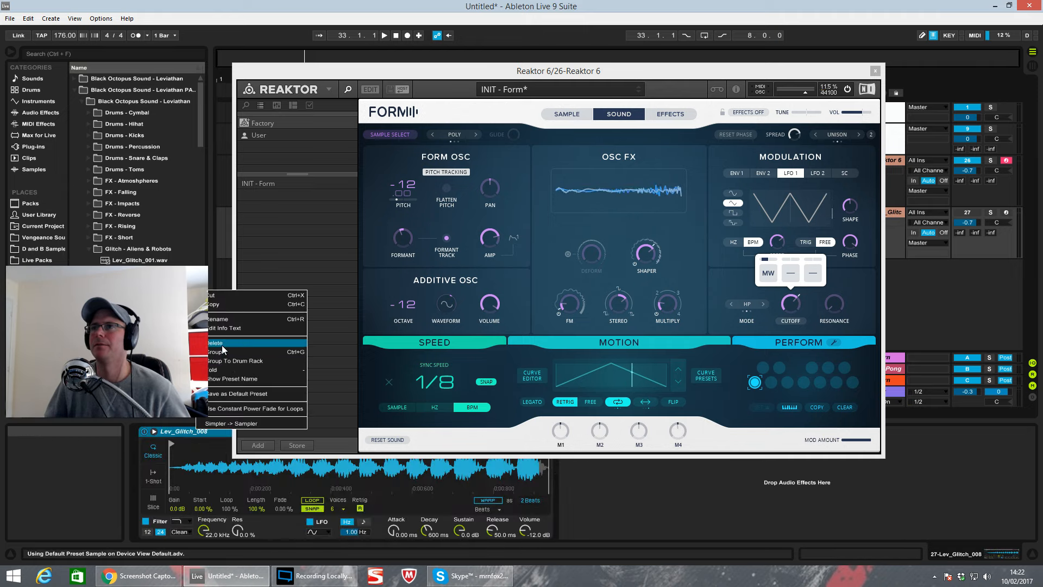
pyautogui.click(244, 348)
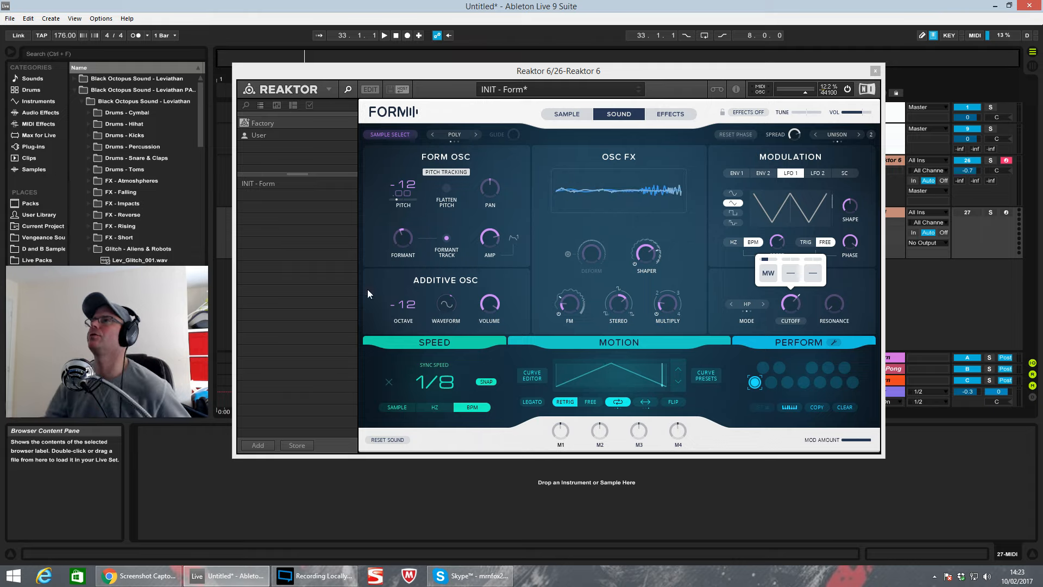
# - Recall the INIT - Form preset on track 26 and bring a glitch sample from the browser into its empty sample area
pyautogui.click(566, 114)
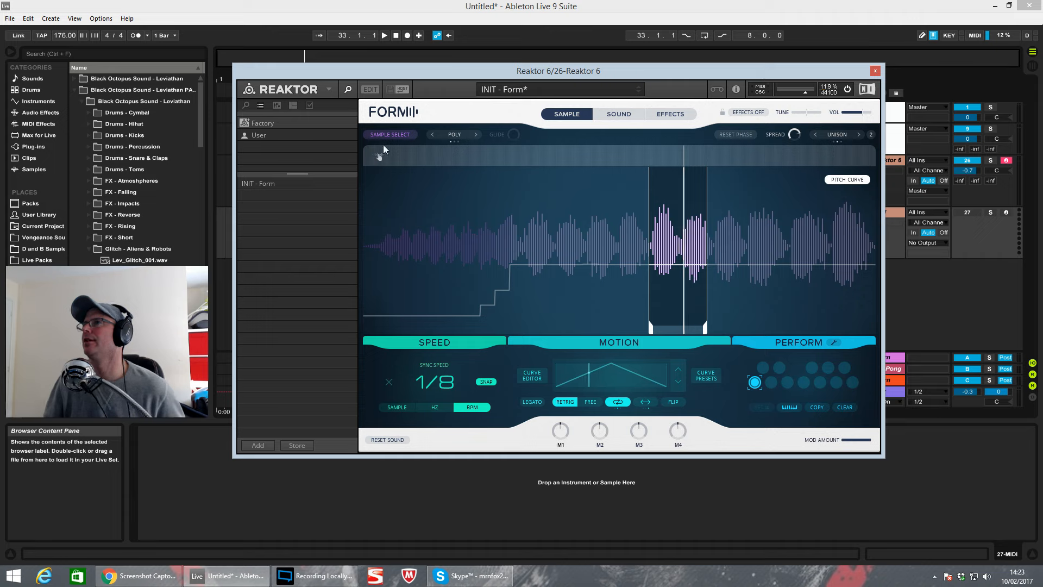
pyautogui.click(264, 184)
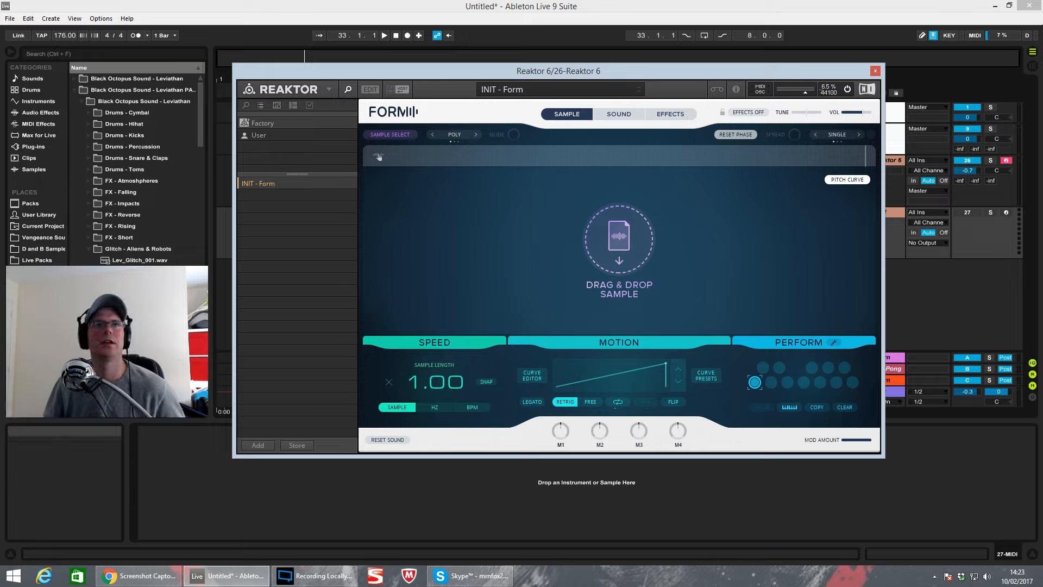
pyautogui.moveTo(139, 374); pyautogui.dragTo(604, 245)
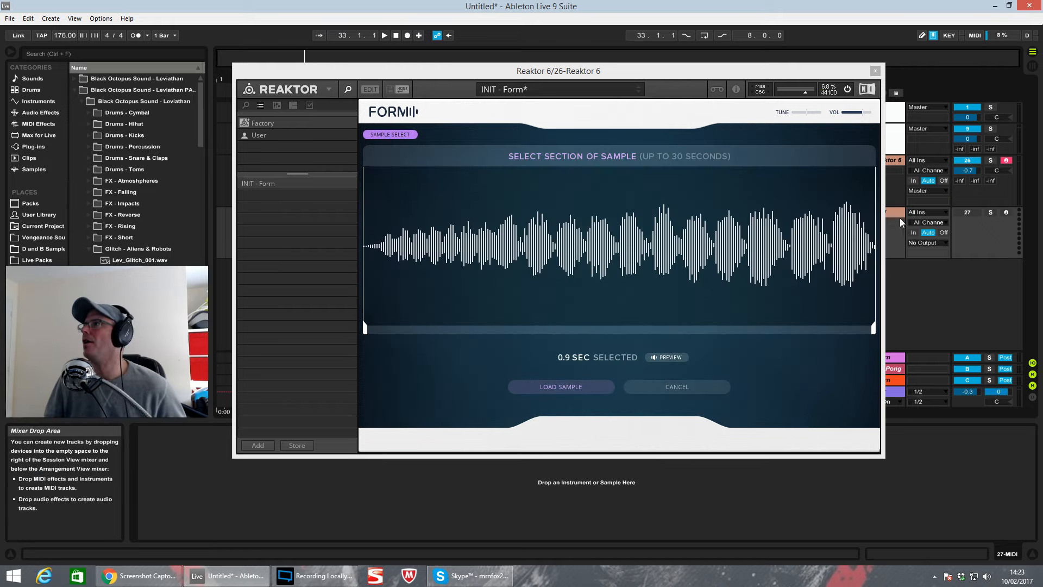
# - Open the INIT - Form.nrkt preset from the FORM Presets folder in track 27's Reaktor instance and close that instance's window
pyautogui.moveTo(588, 72); pyautogui.dragTo(848, 448)
pyautogui.click(882, 161)
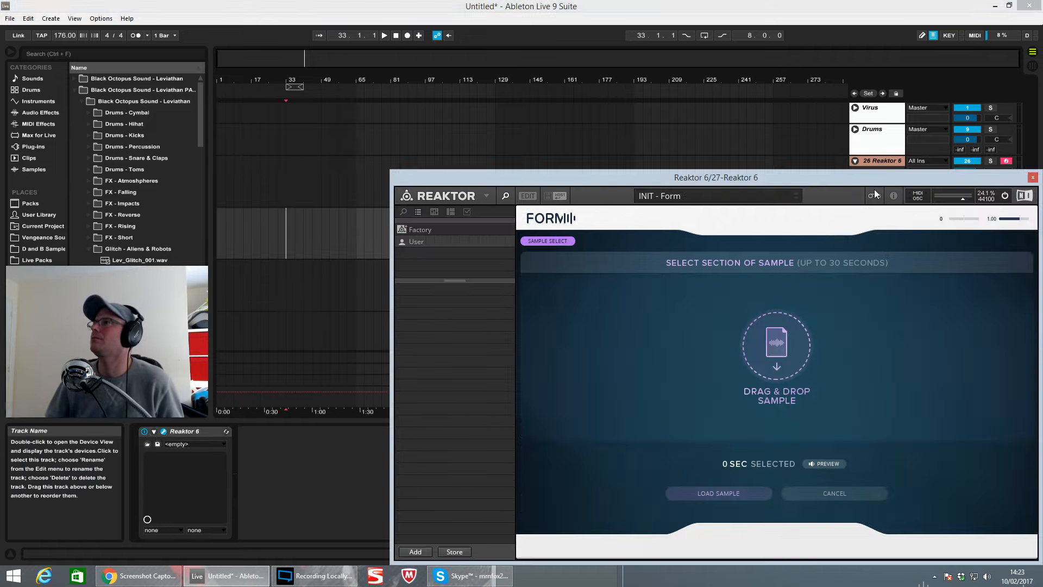
pyautogui.moveTo(884, 175); pyautogui.dragTo(562, 96)
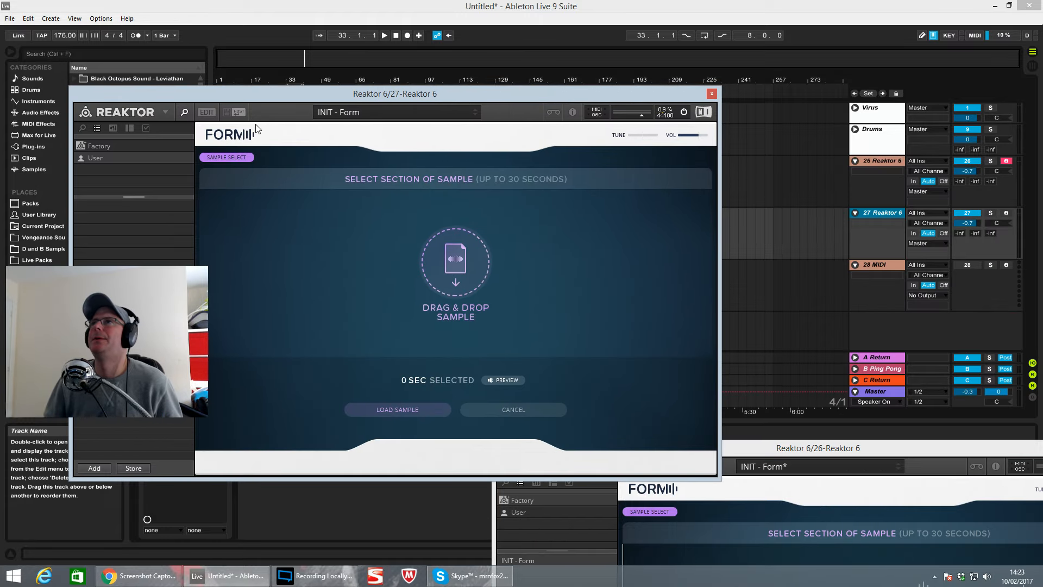
pyautogui.click(165, 112)
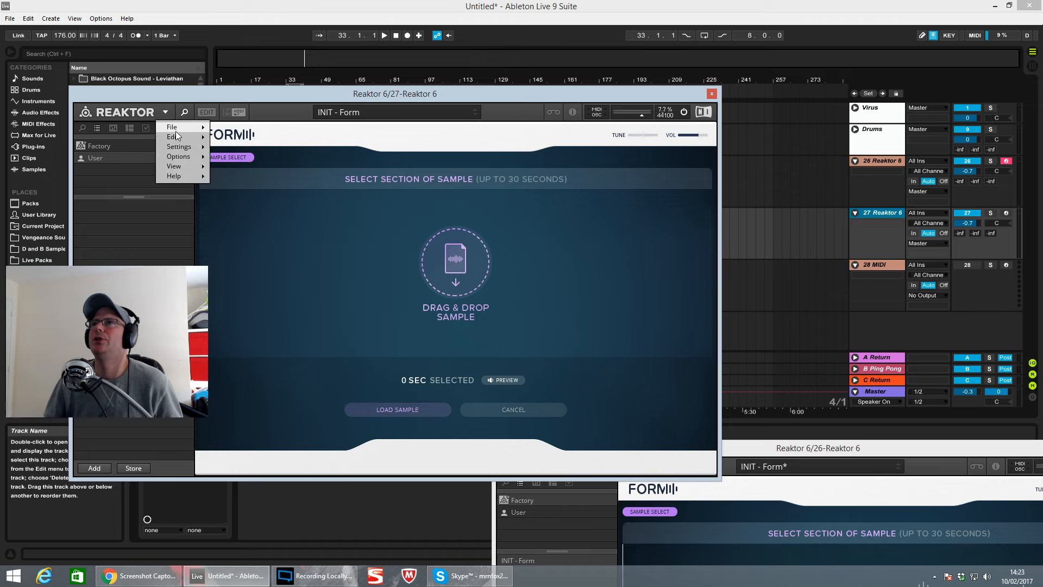
pyautogui.moveTo(179, 129)
pyautogui.click(233, 205)
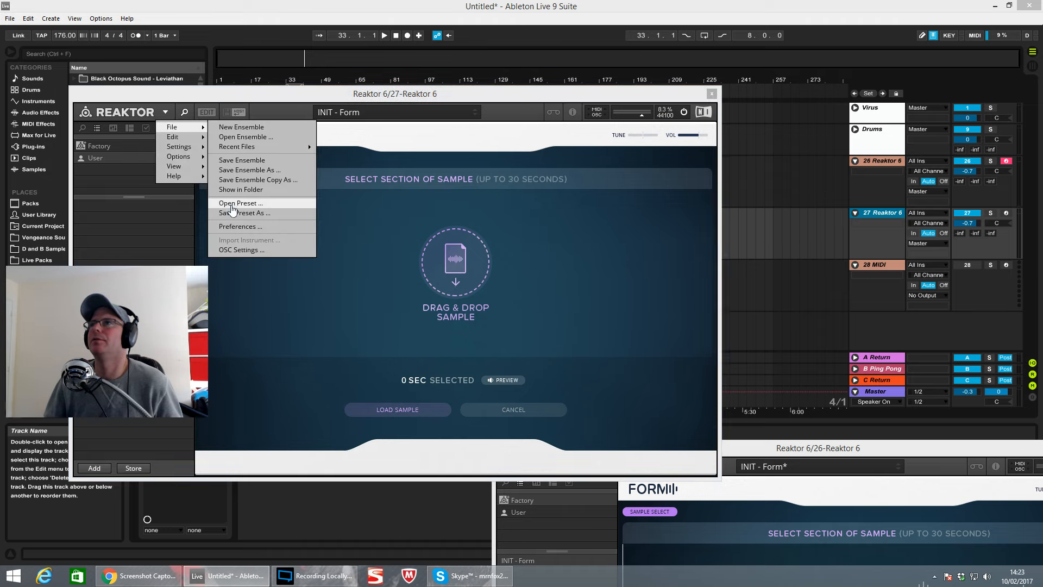
pyautogui.click(343, 233)
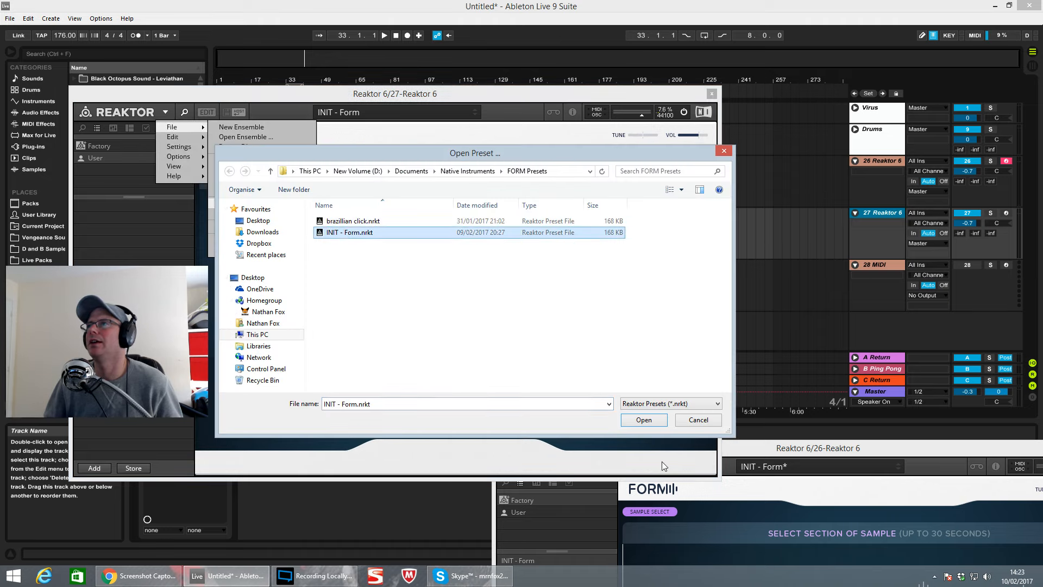
pyautogui.click(648, 421)
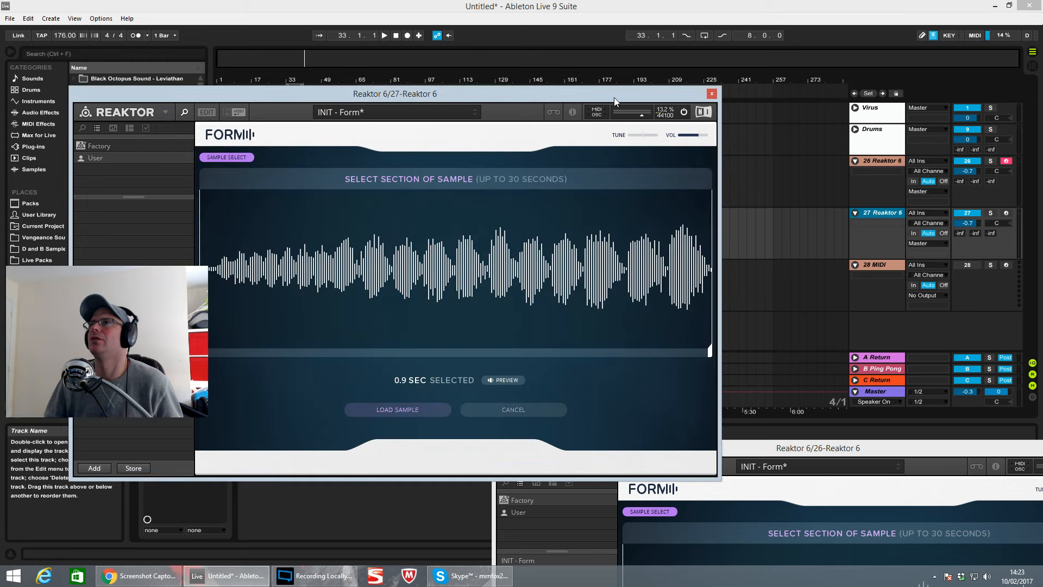
pyautogui.moveTo(615, 97); pyautogui.dragTo(393, 139)
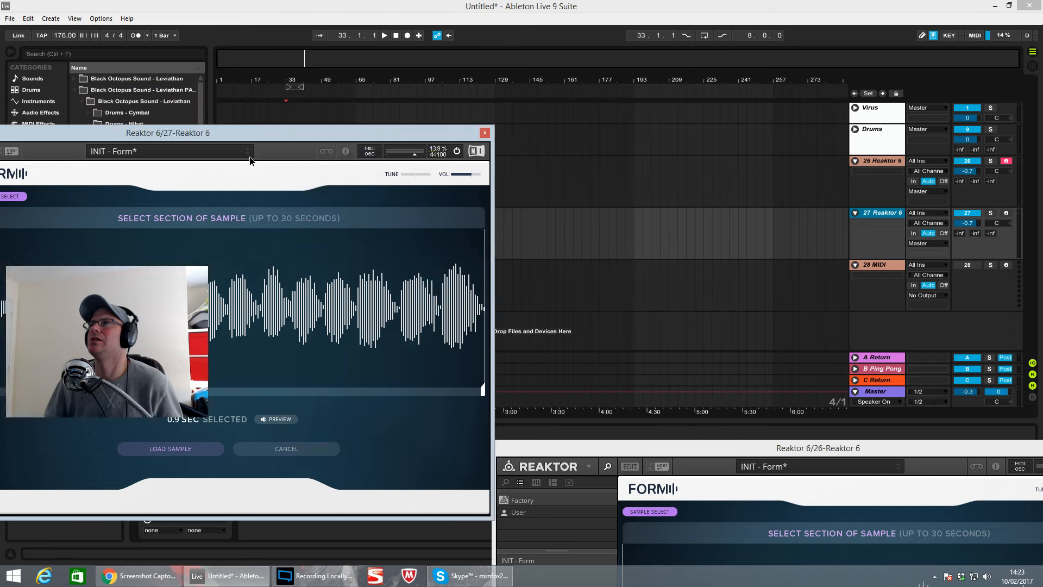
pyautogui.click(489, 135)
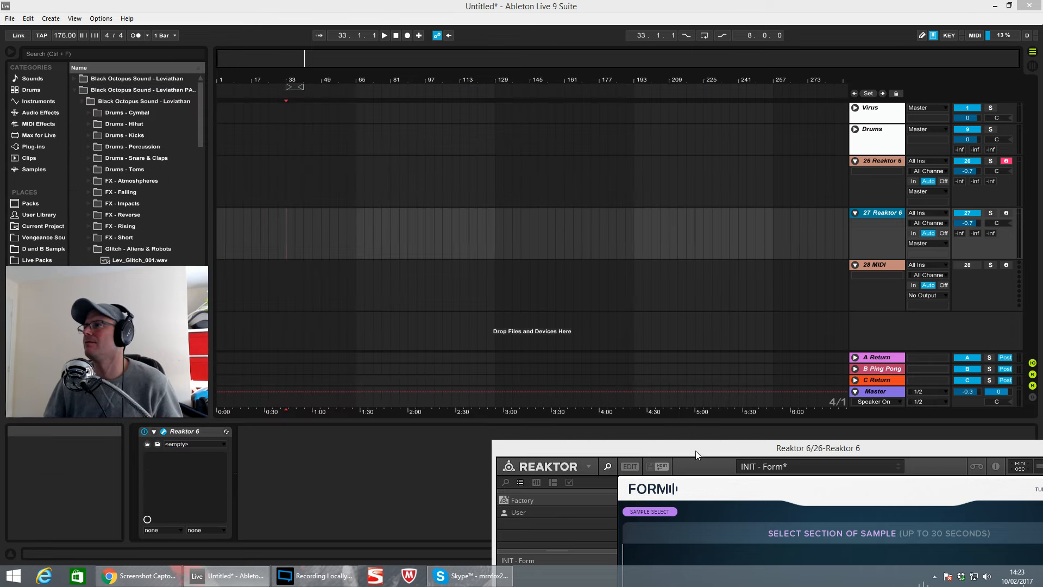
# - Load the sample at full length in track 26's Form instance and show it on the Sample page
pyautogui.moveTo(696, 445); pyautogui.dragTo(509, 224)
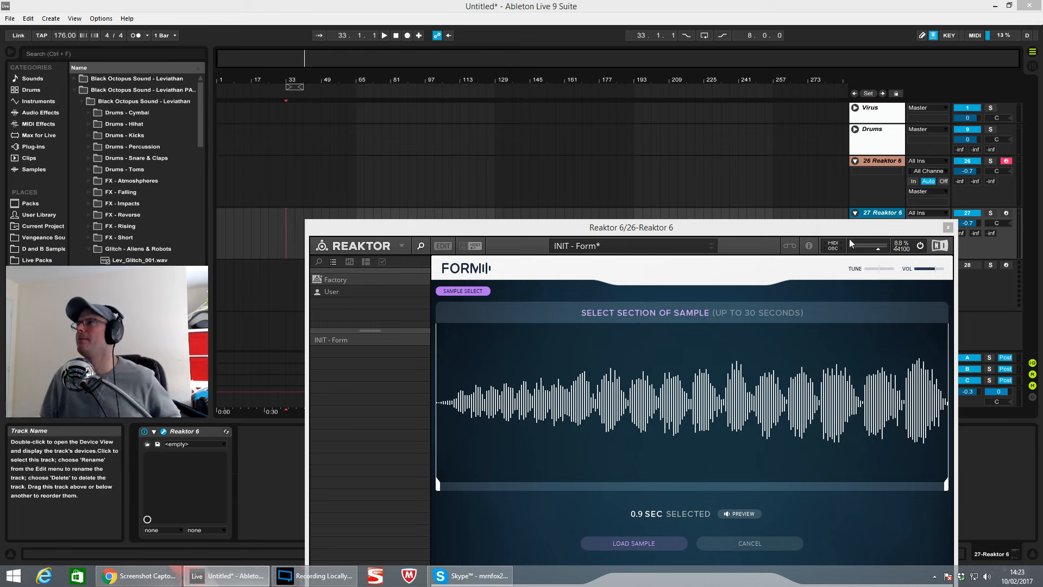
pyautogui.moveTo(837, 224); pyautogui.dragTo(768, 71)
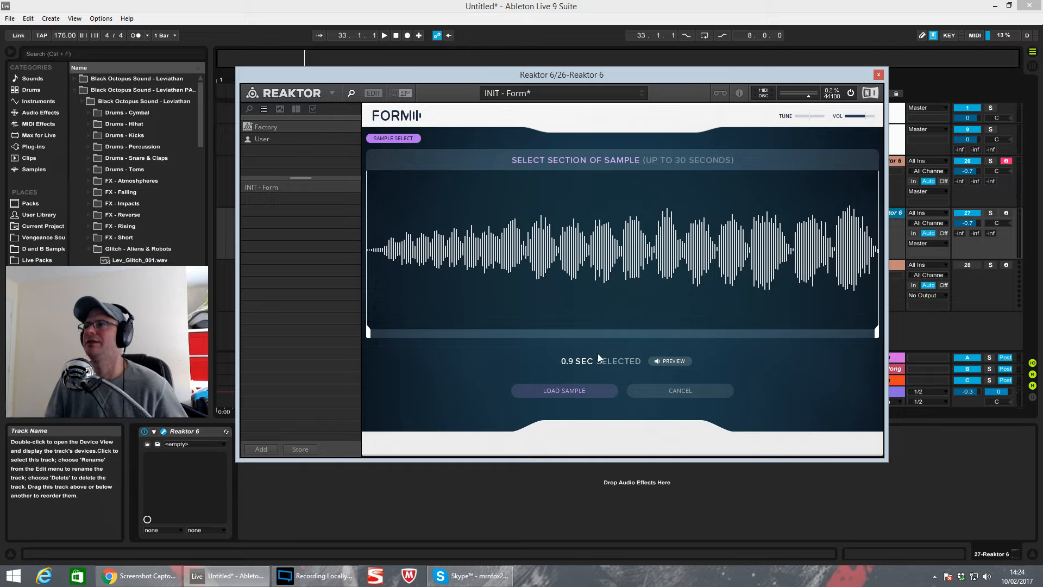
pyautogui.moveTo(378, 340); pyautogui.dragTo(360, 260)
pyautogui.click(589, 389)
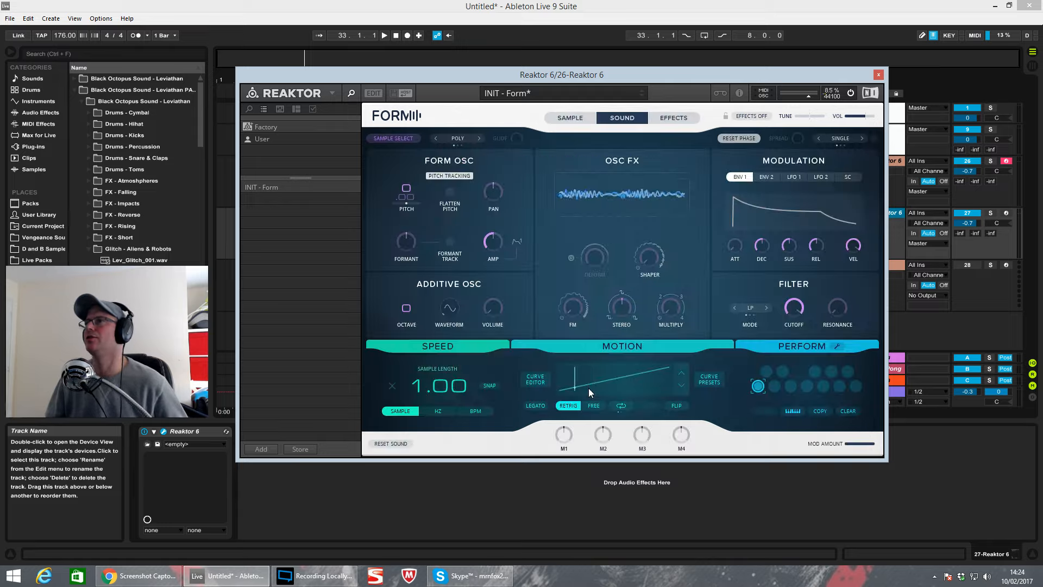
pyautogui.click(570, 117)
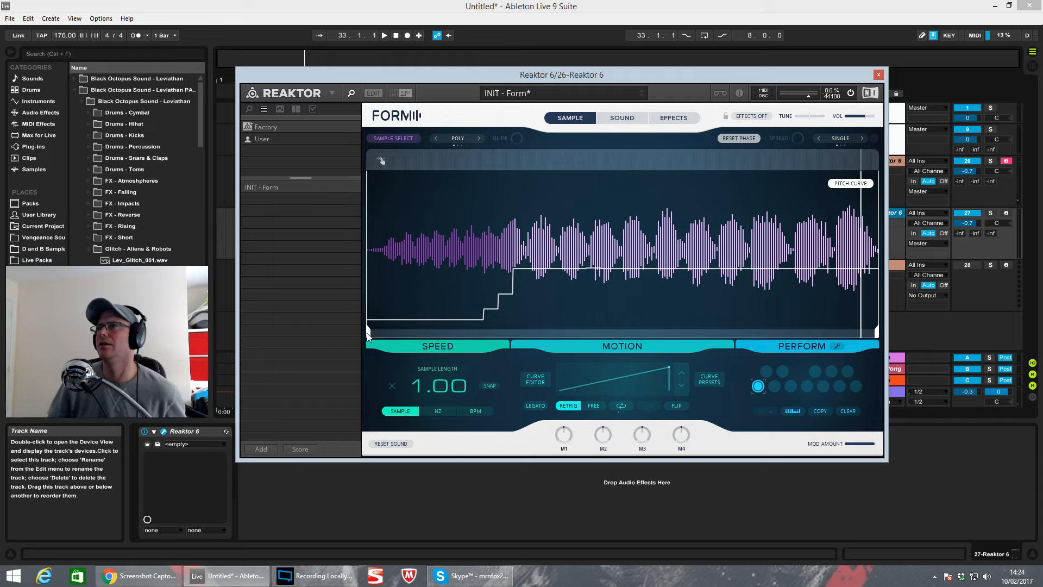
pyautogui.moveTo(370, 321)
pyautogui.mouseDown()
pyautogui.moveTo(386, 315)
pyautogui.moveTo(368, 323)
pyautogui.mouseUp()
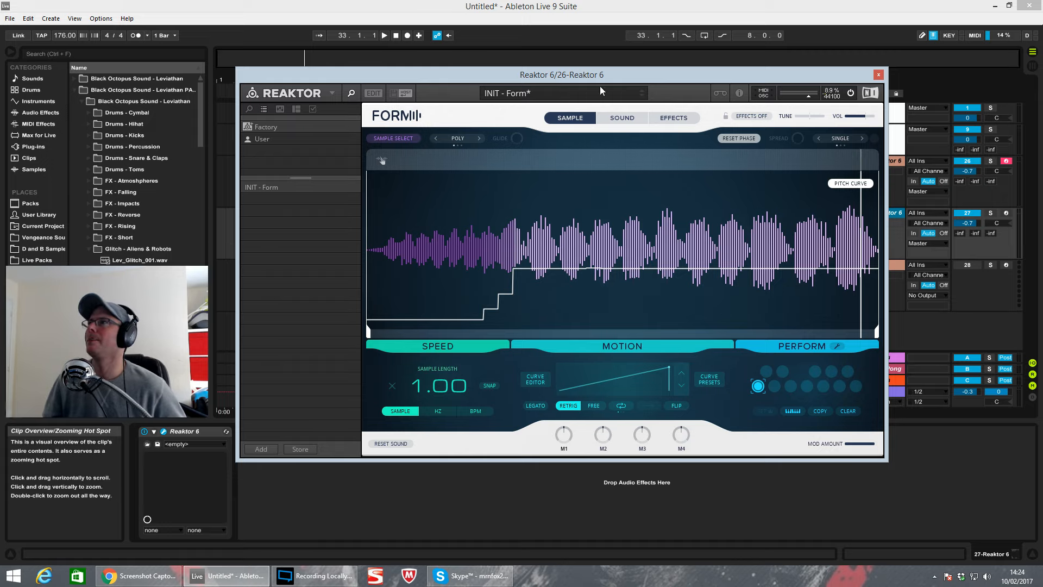
# - Set Form's voice mode to Unison and raise the voice spread
pyautogui.moveTo(628, 77); pyautogui.dragTo(572, 41)
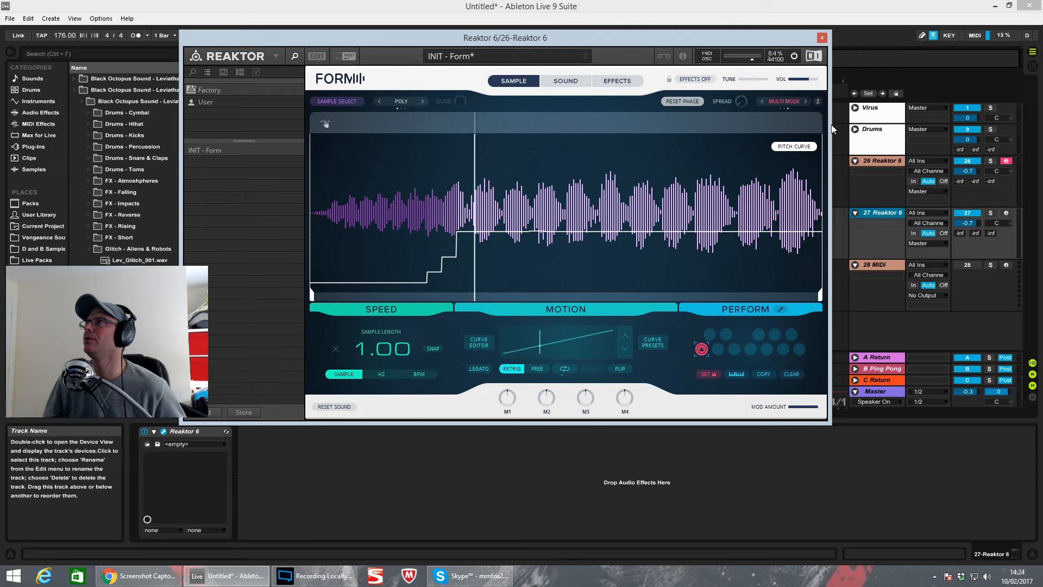
pyautogui.click(805, 101)
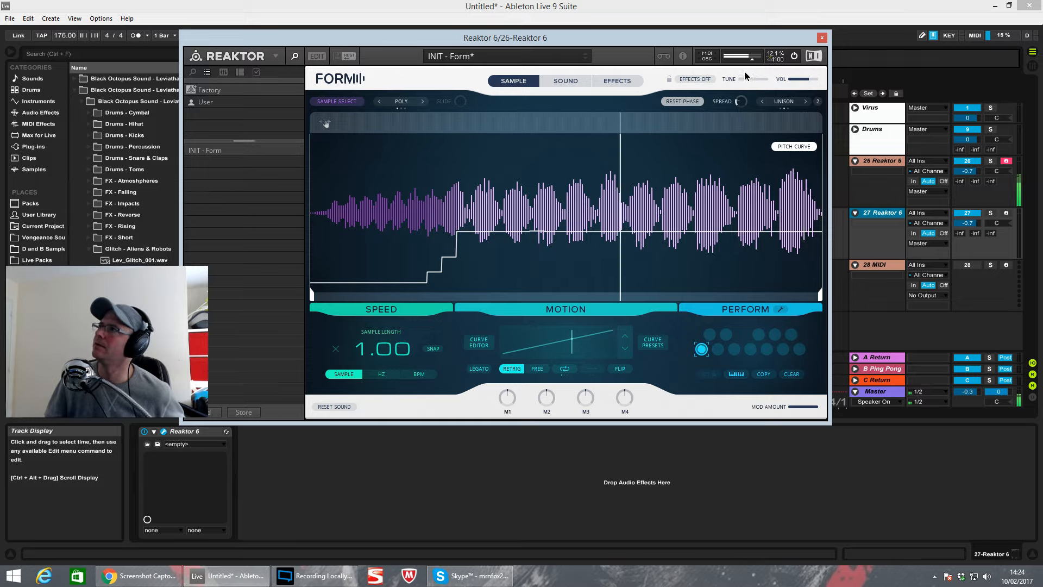
pyautogui.moveTo(739, 108); pyautogui.dragTo(755, 16)
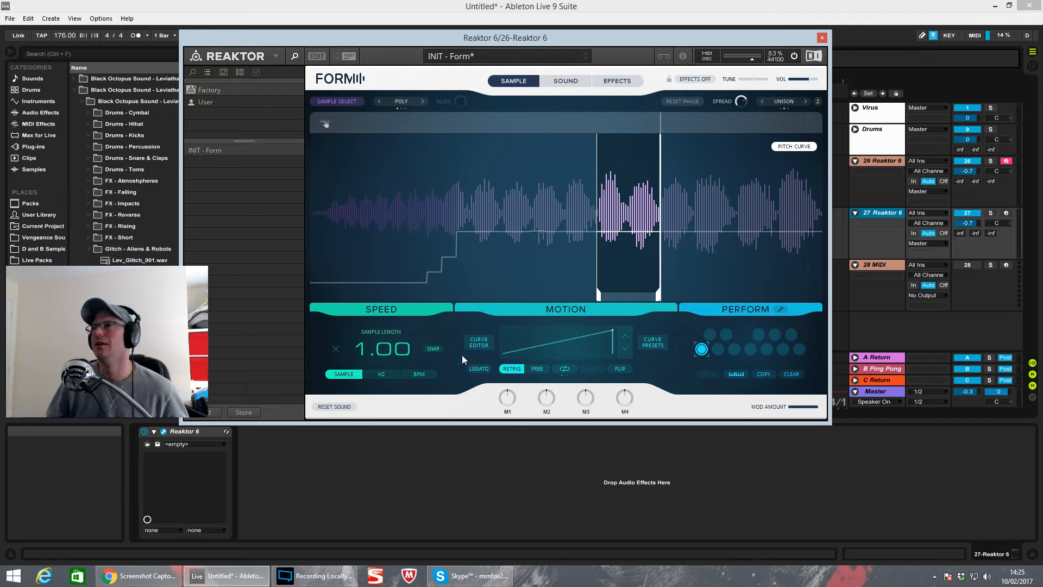
# - Switch the playback speed to BPM sync and set the sync speed to 1/8
pyautogui.click(422, 374)
pyautogui.moveTo(392, 375); pyautogui.dragTo(393, 390)
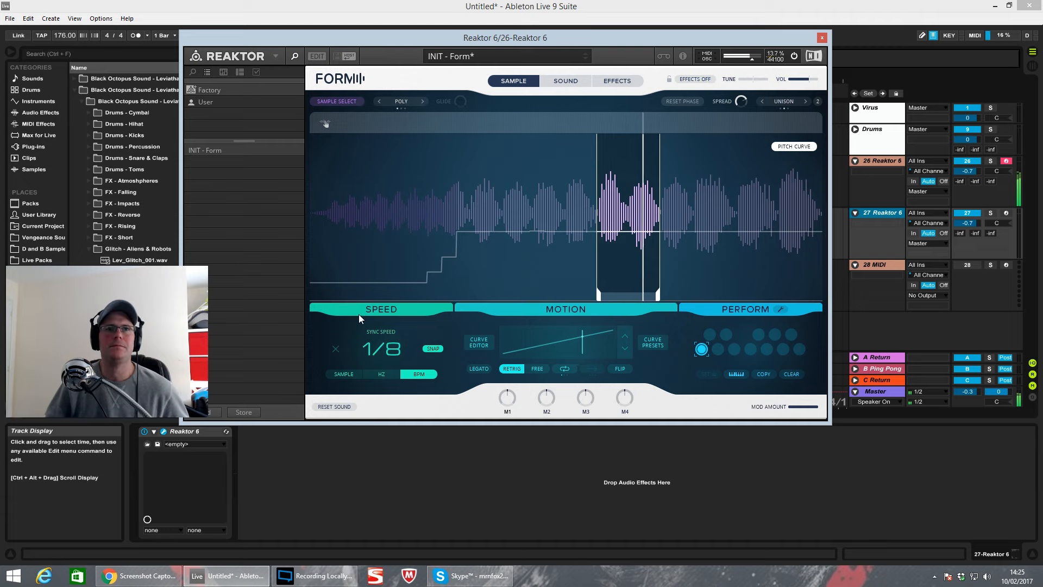
# - Apply the triangle curve from the curve presets as the motion curve
pyautogui.click(650, 343)
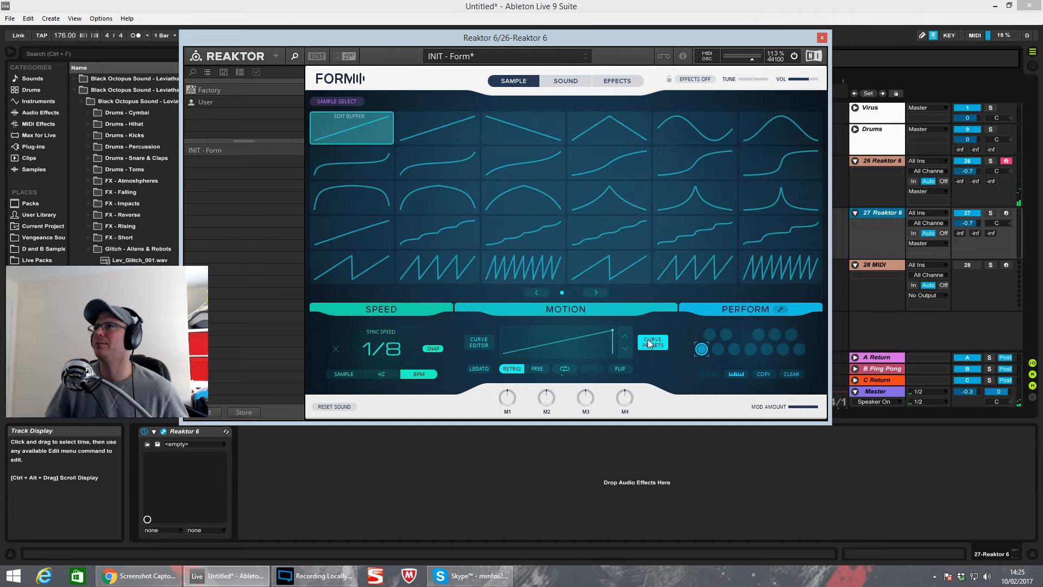
pyautogui.click(633, 138)
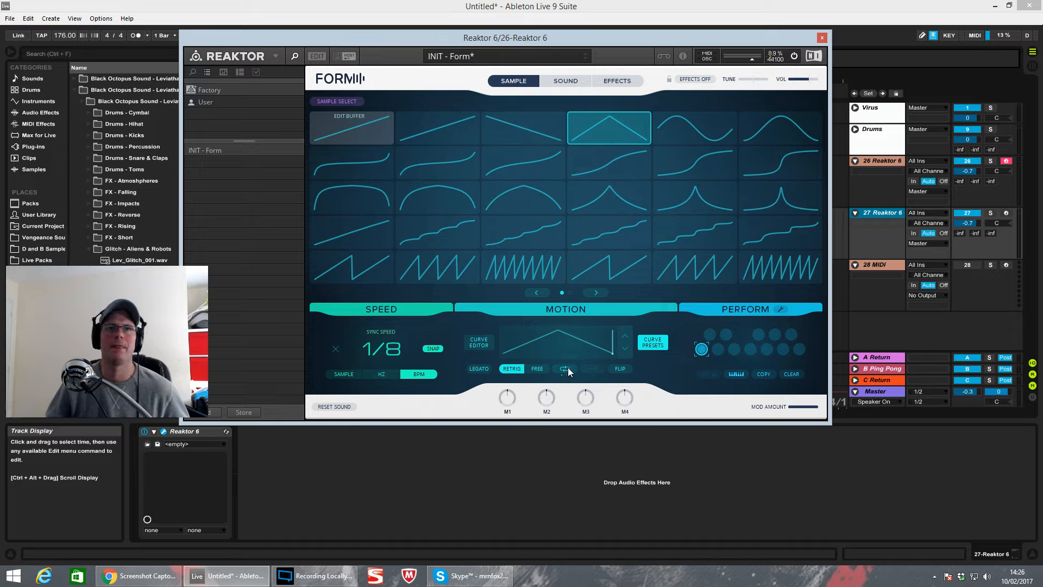
# - Try the Free mode and looped back-and-forth playback for the motion, ending in Retrig mode with looping off
pyautogui.click(534, 370)
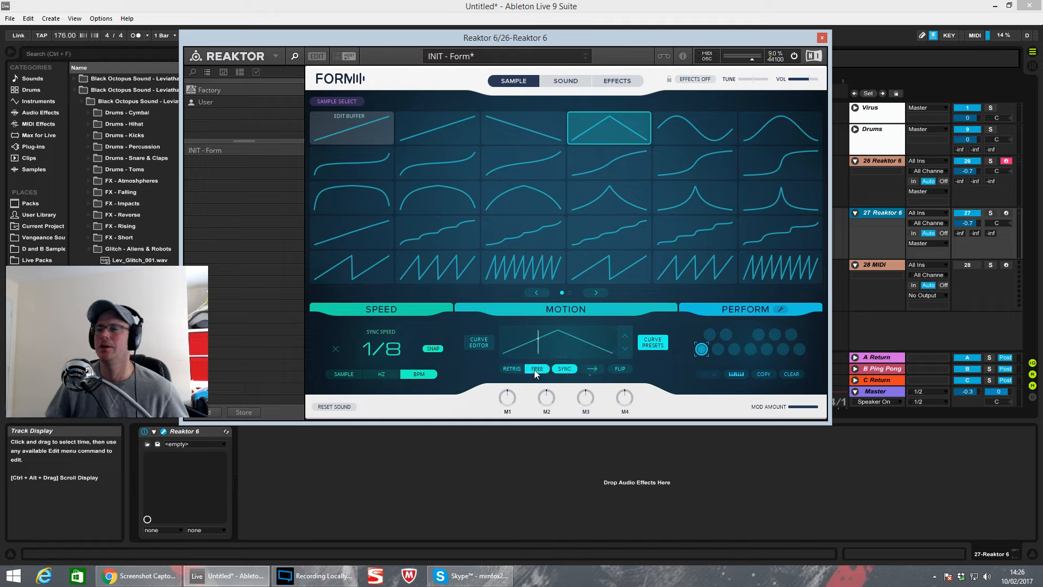
pyautogui.click(516, 370)
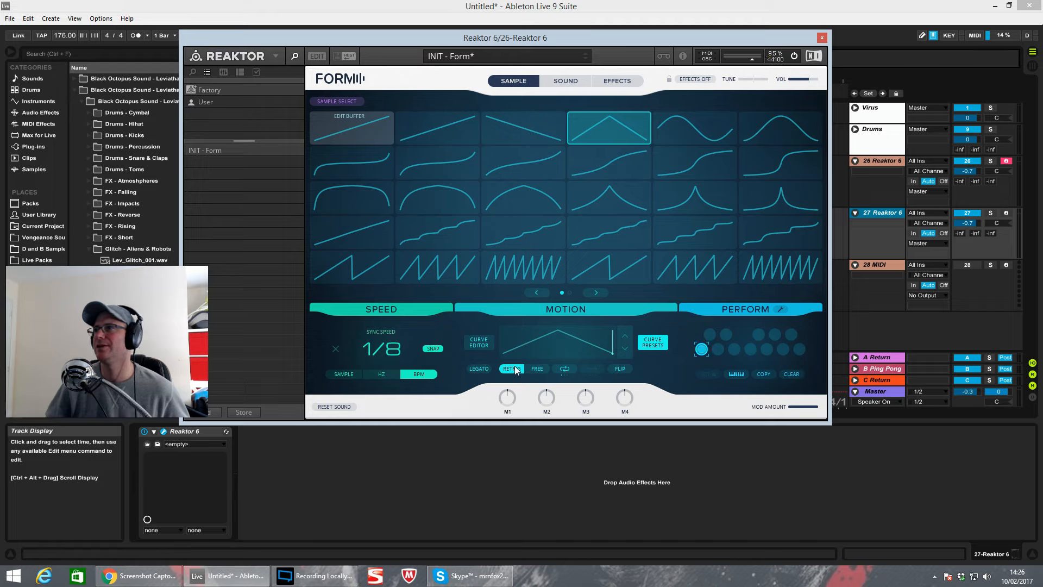
pyautogui.click(565, 369)
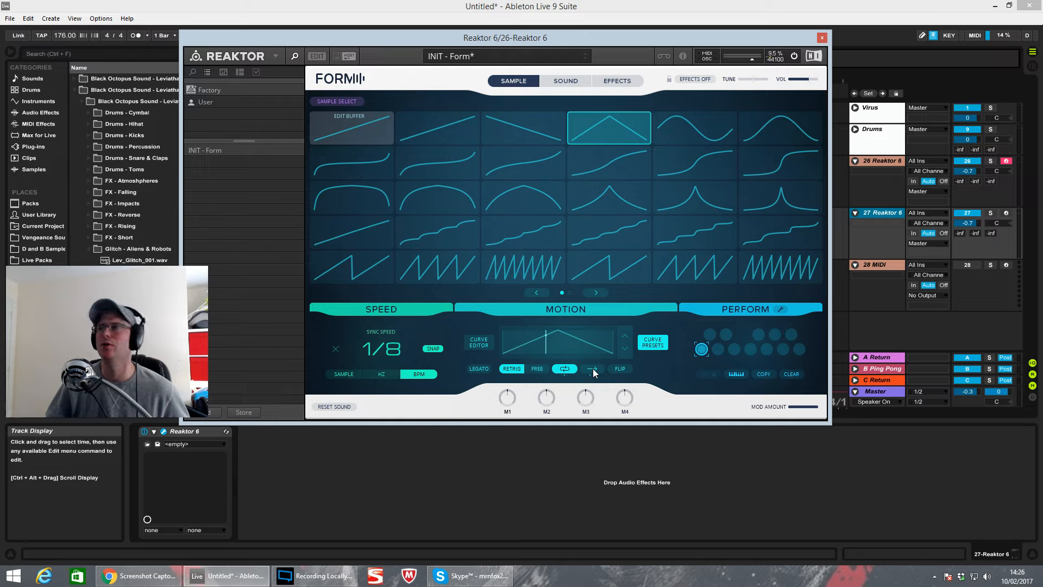
pyautogui.click(592, 368)
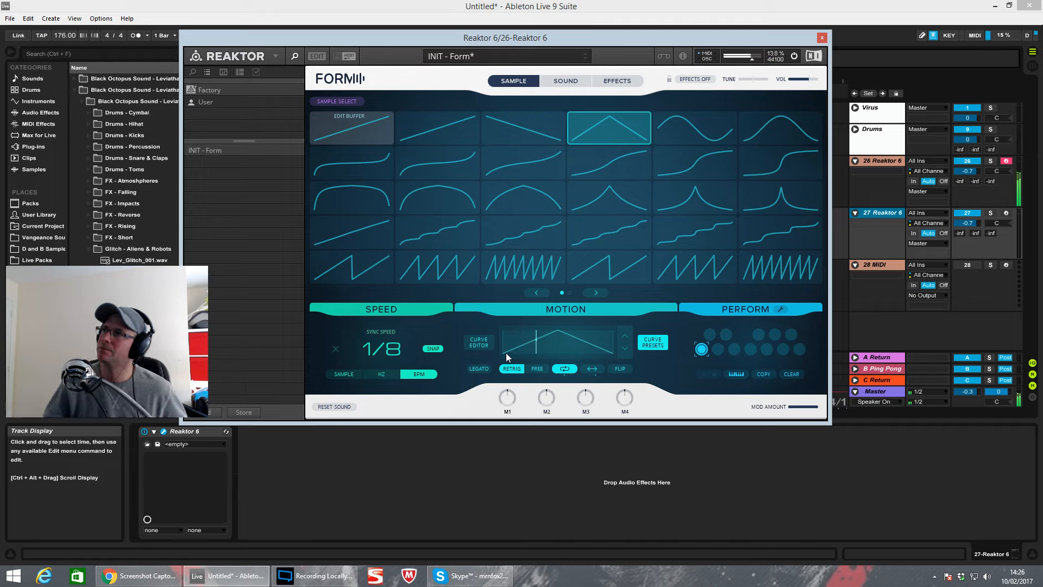
pyautogui.click(566, 80)
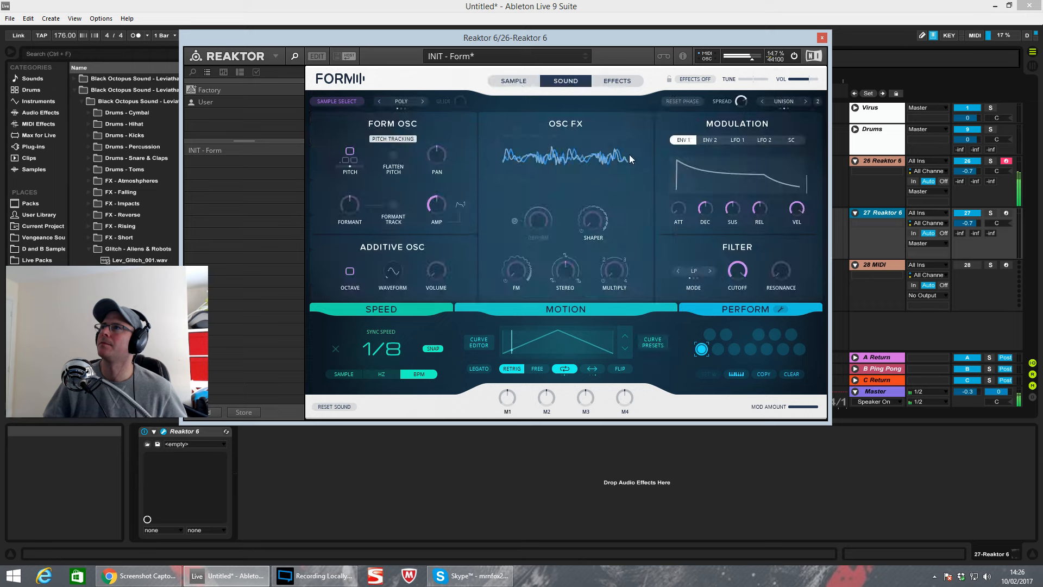
pyautogui.click(516, 81)
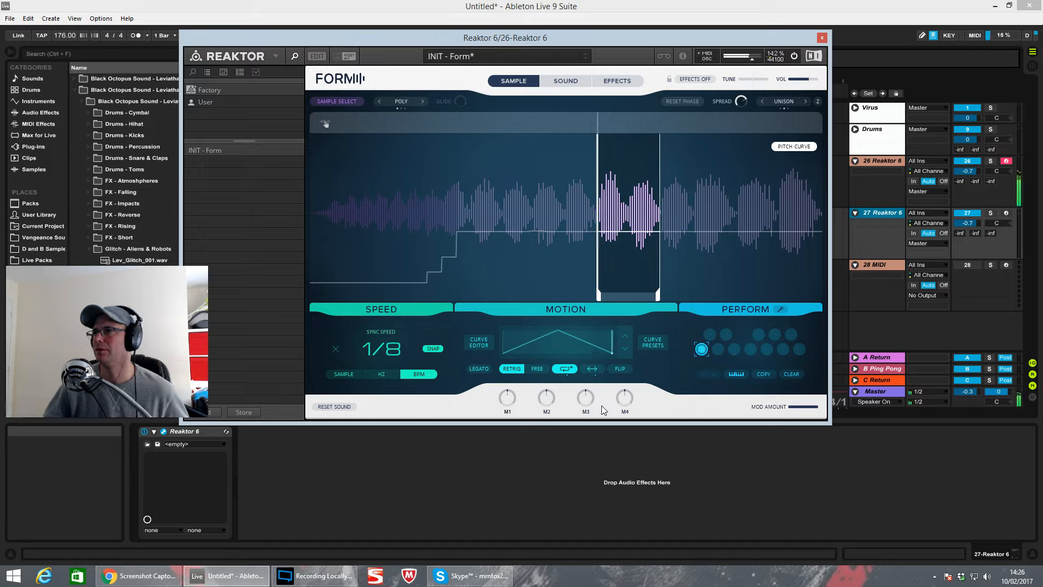
pyautogui.click(576, 372)
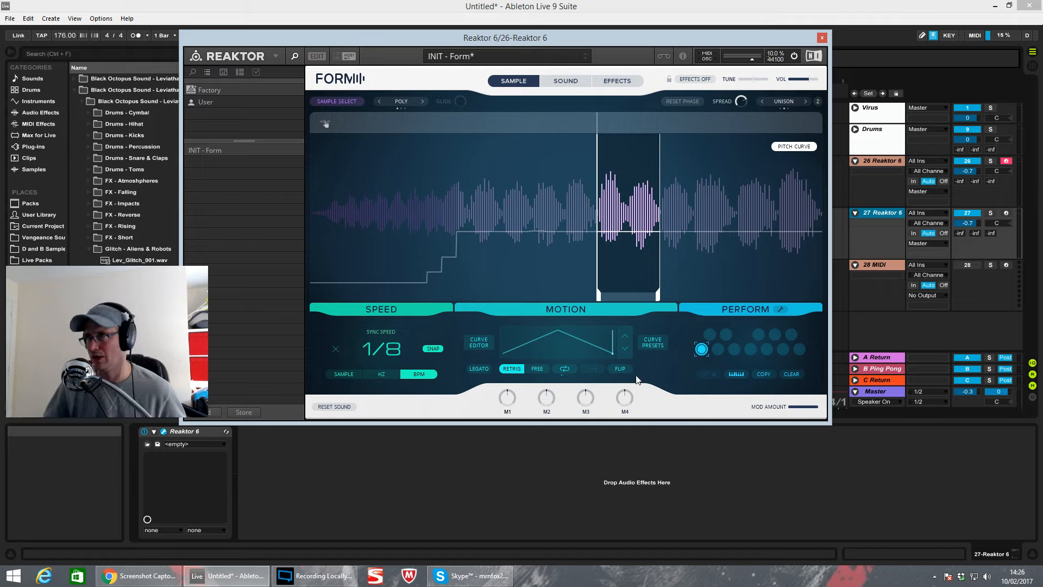
# - Try shortening the triangle motion curve to a length of 0.75 in the curve editor, restore it to 1.00, and return to the sample view
pyautogui.click(478, 343)
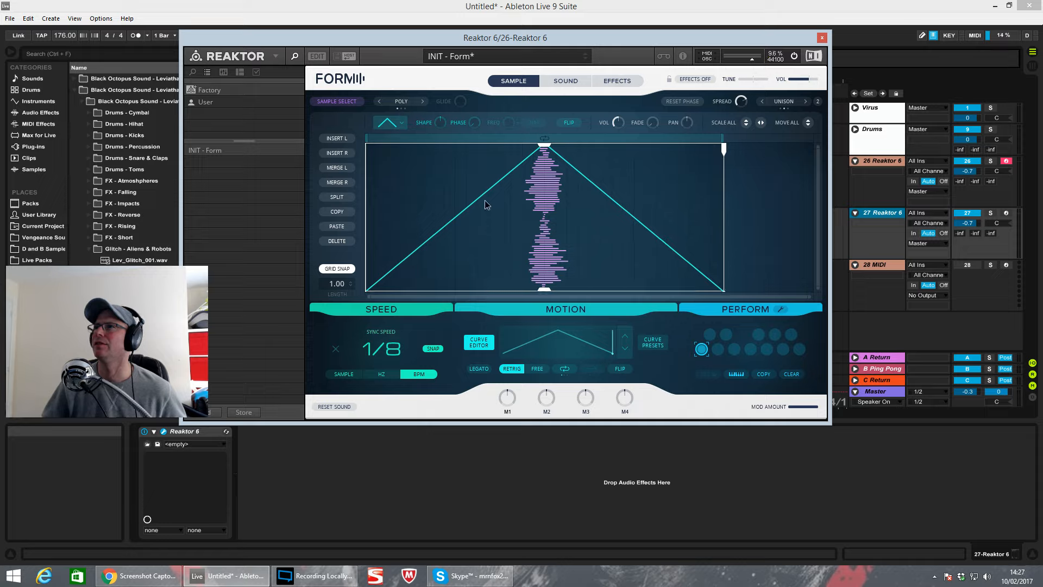
pyautogui.moveTo(546, 145); pyautogui.dragTo(522, 130)
pyautogui.moveTo(724, 150)
pyautogui.mouseDown()
pyautogui.moveTo(521, 160)
pyautogui.moveTo(811, 162)
pyautogui.mouseUp()
pyautogui.moveTo(809, 158); pyautogui.dragTo(725, 175)
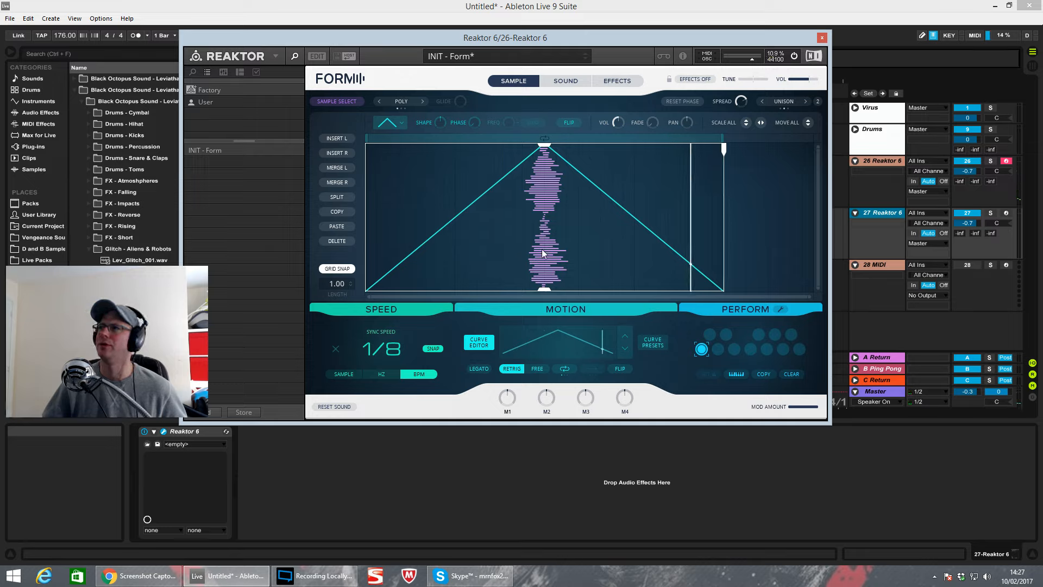
pyautogui.moveTo(401, 352); pyautogui.dragTo(396, 372)
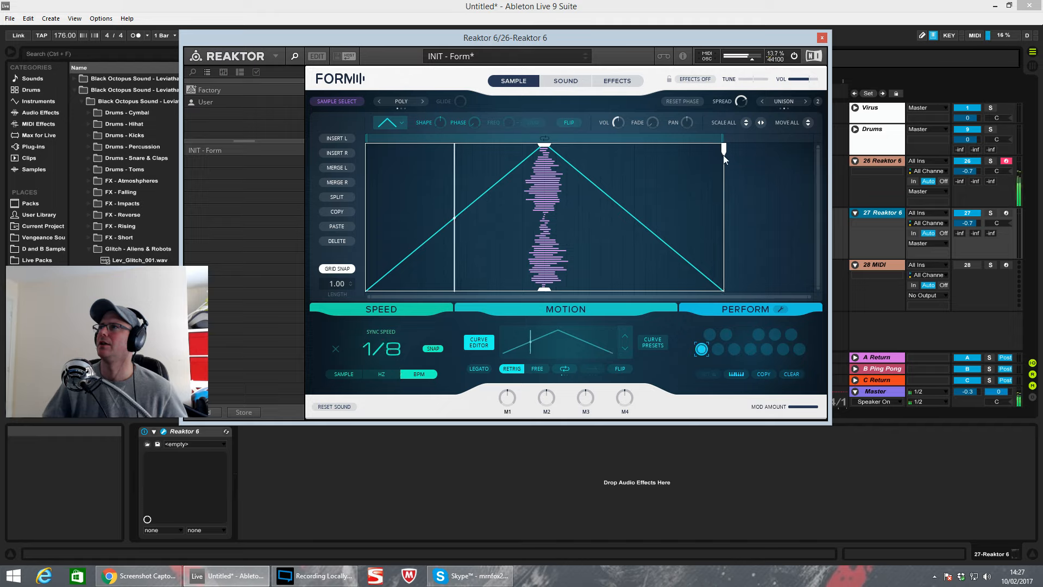
pyautogui.moveTo(722, 156); pyautogui.dragTo(638, 174)
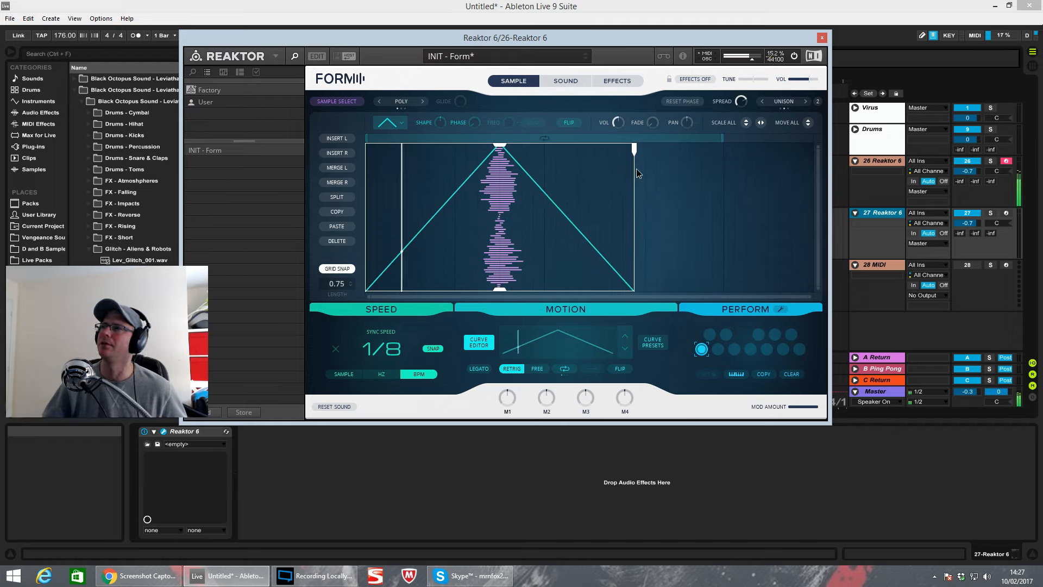
pyautogui.moveTo(635, 153); pyautogui.dragTo(726, 165)
pyautogui.moveTo(542, 145); pyautogui.dragTo(559, 109)
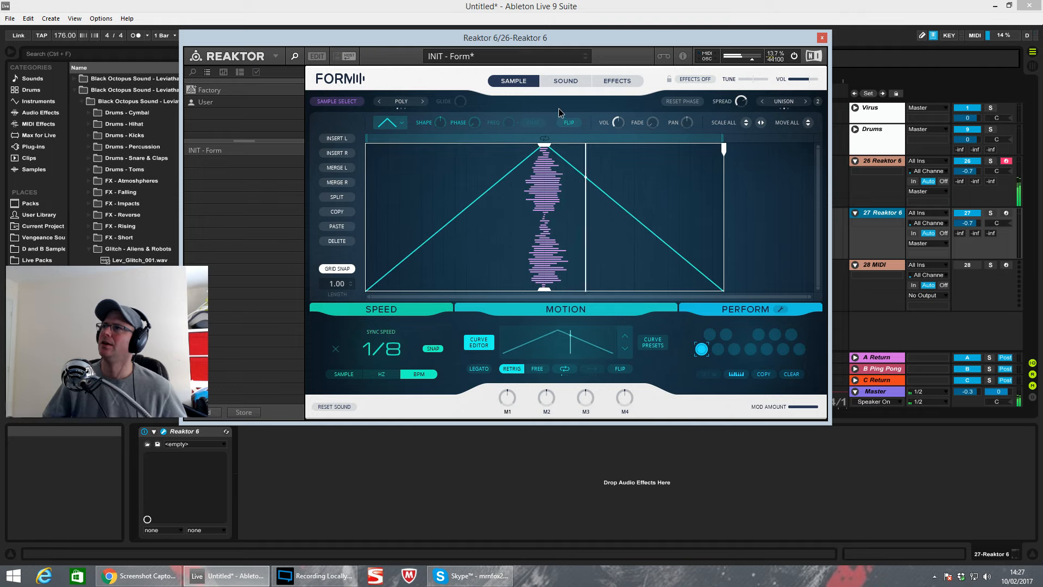
pyautogui.click(567, 80)
pyautogui.click(502, 82)
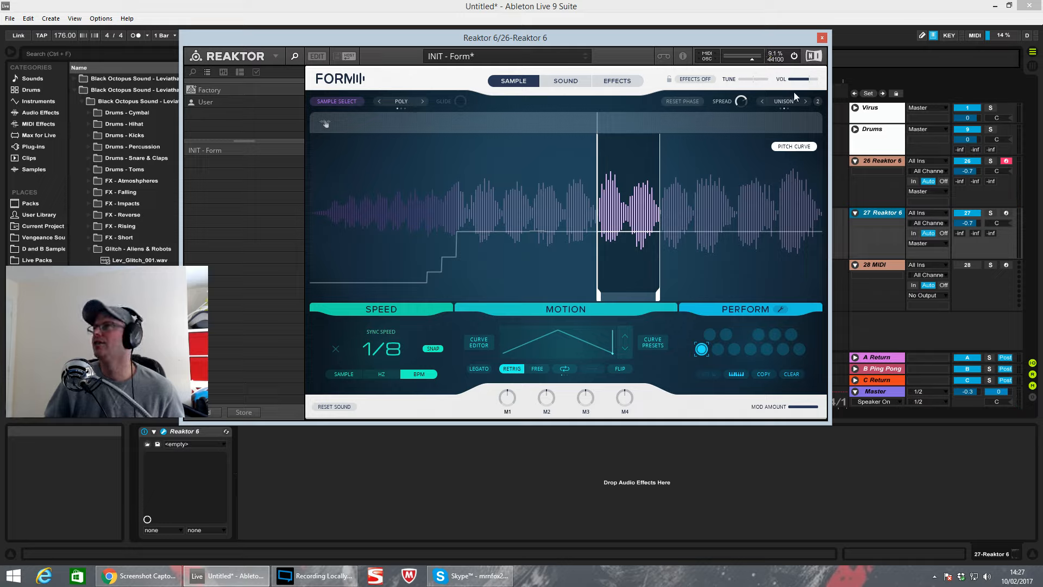
# - Set the Form oscillator's pitch to -12 on the Sound page and enable formant tracking
pyautogui.click(567, 83)
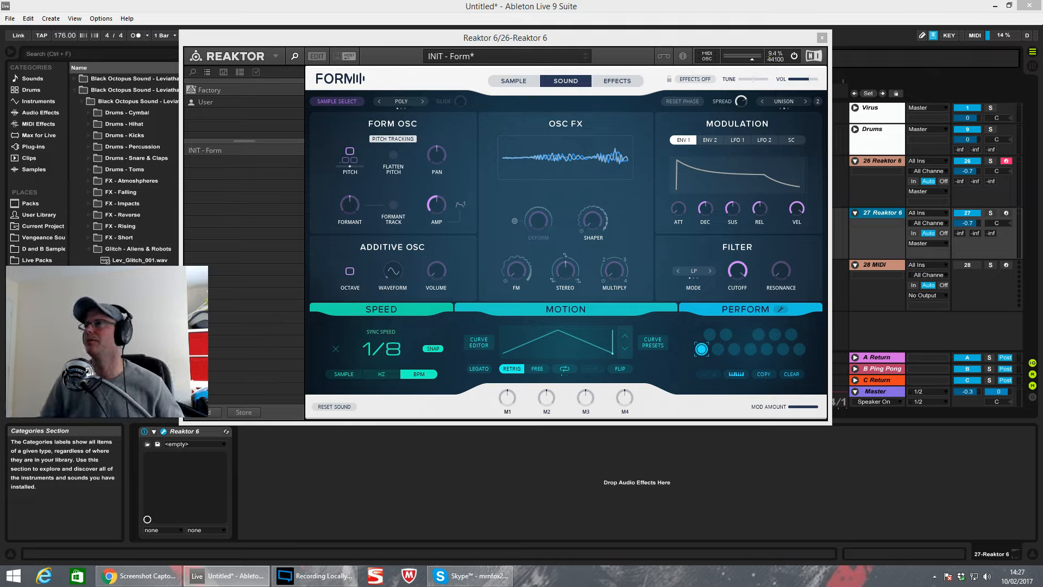
pyautogui.click(352, 156)
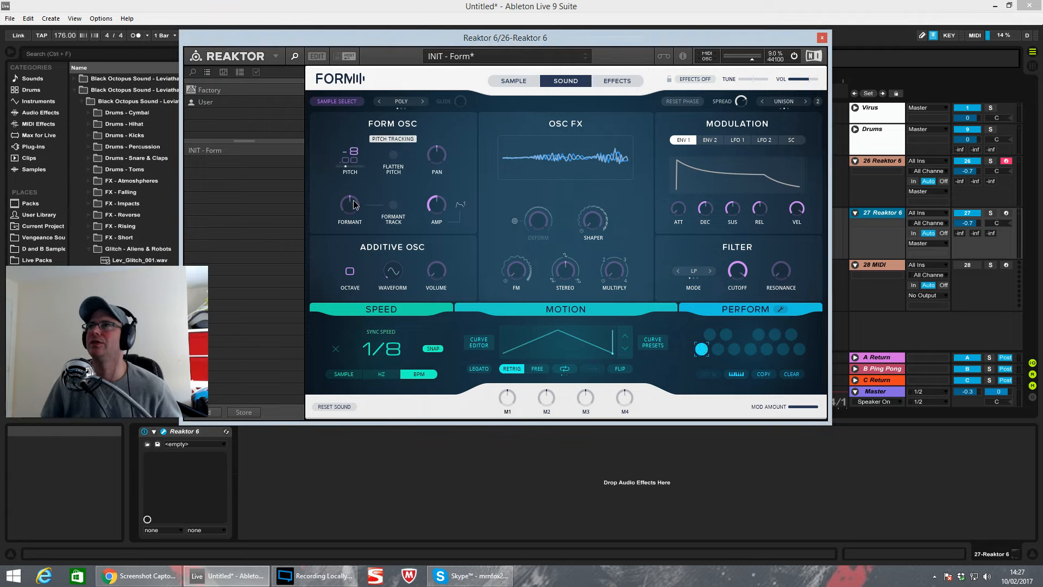
pyautogui.moveTo(353, 200); pyautogui.dragTo(353, 212)
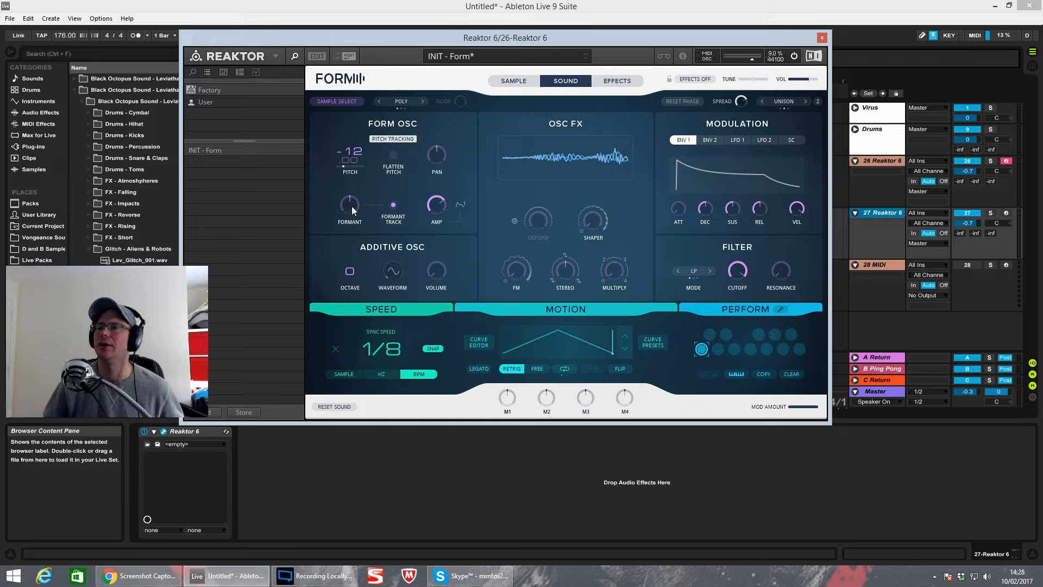
# - Try different formant amounts on the Form oscillator and leave the formant slightly lowered
pyautogui.moveTo(352, 209); pyautogui.dragTo(352, 213)
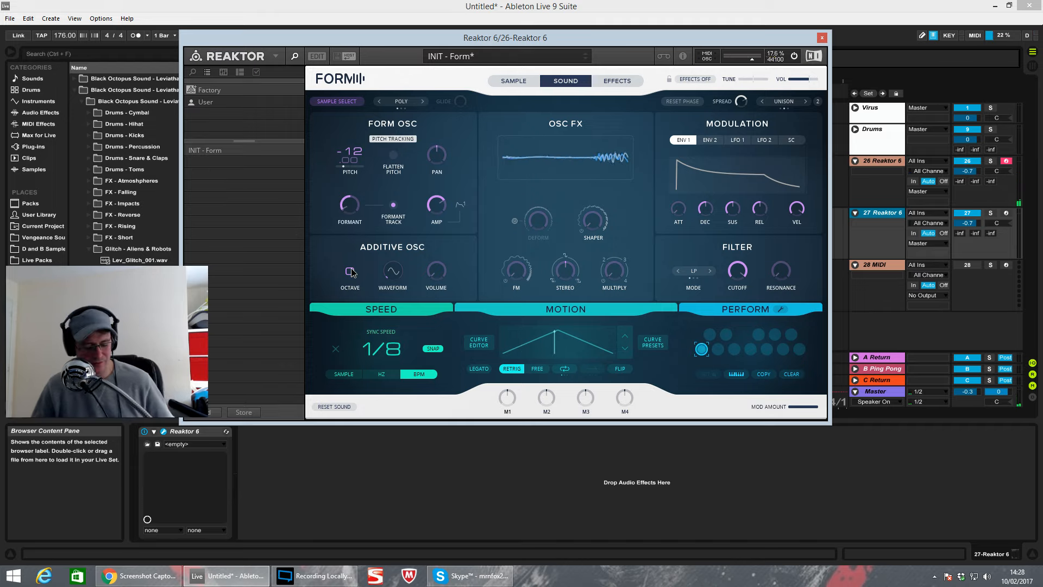
pyautogui.moveTo(354, 208); pyautogui.dragTo(377, 213)
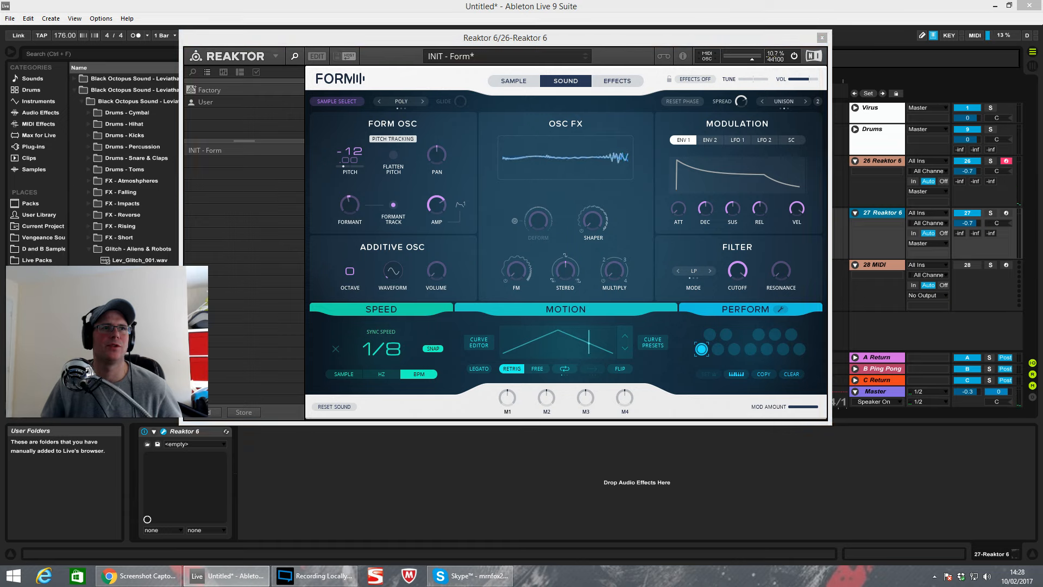
pyautogui.moveTo(348, 211); pyautogui.dragTo(347, 205)
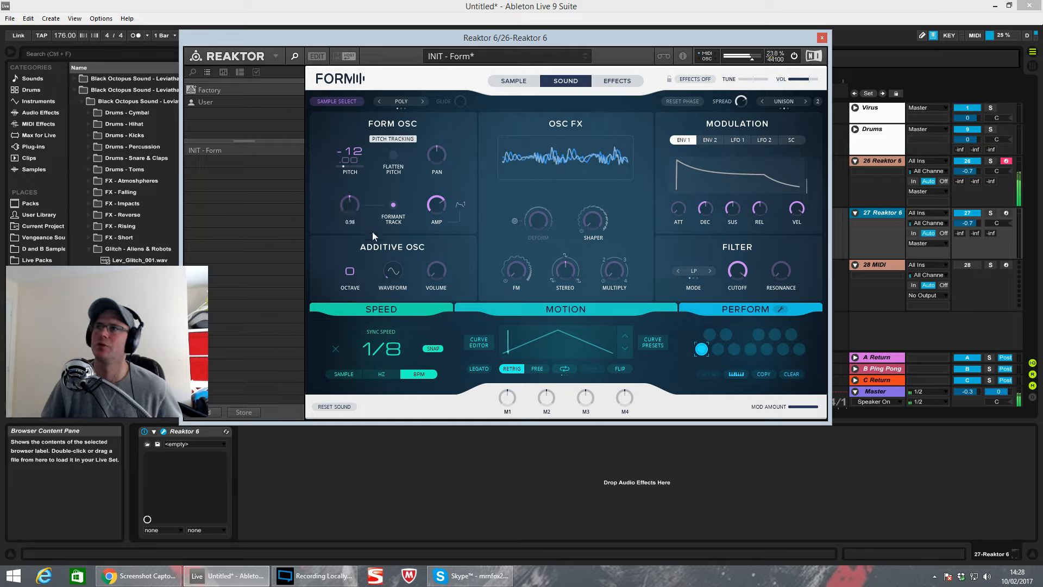
pyautogui.moveTo(353, 206); pyautogui.dragTo(356, 219)
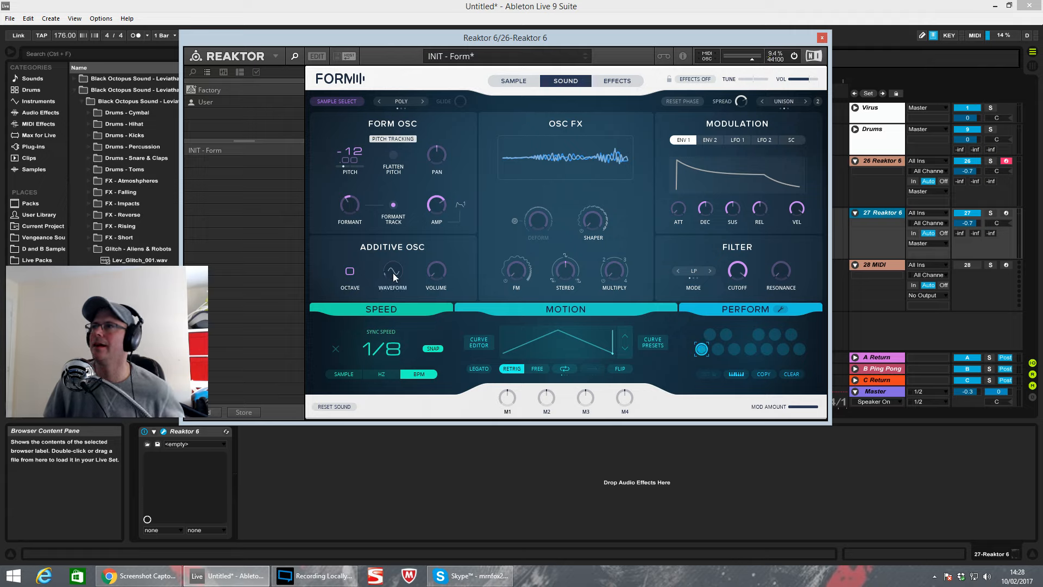
# - Set the additive oscillator's waveform to 1.27 and octave to -12, and raise its volume
pyautogui.moveTo(393, 273); pyautogui.dragTo(417, 188)
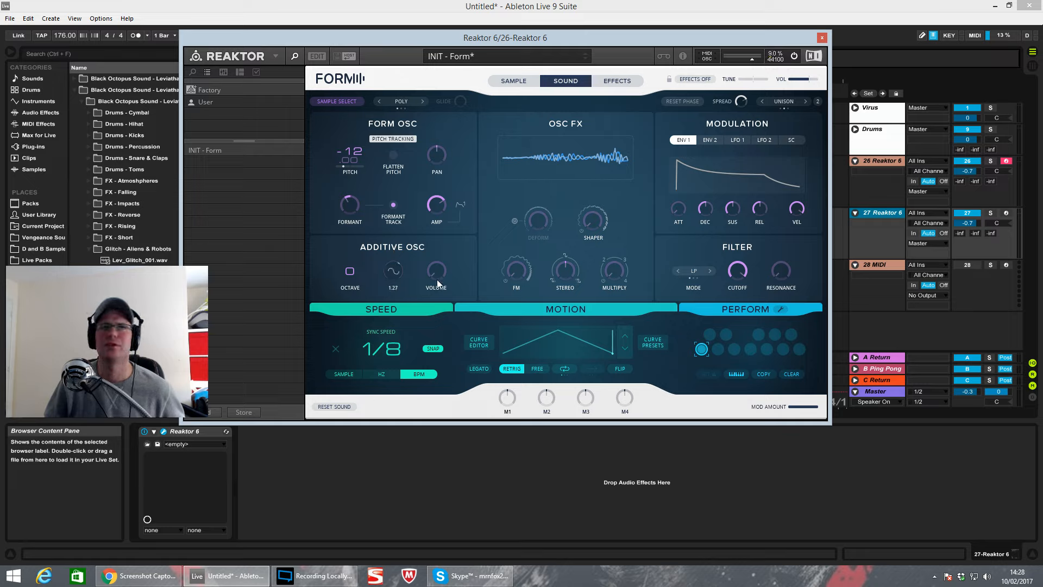
pyautogui.moveTo(438, 275); pyautogui.dragTo(452, 128)
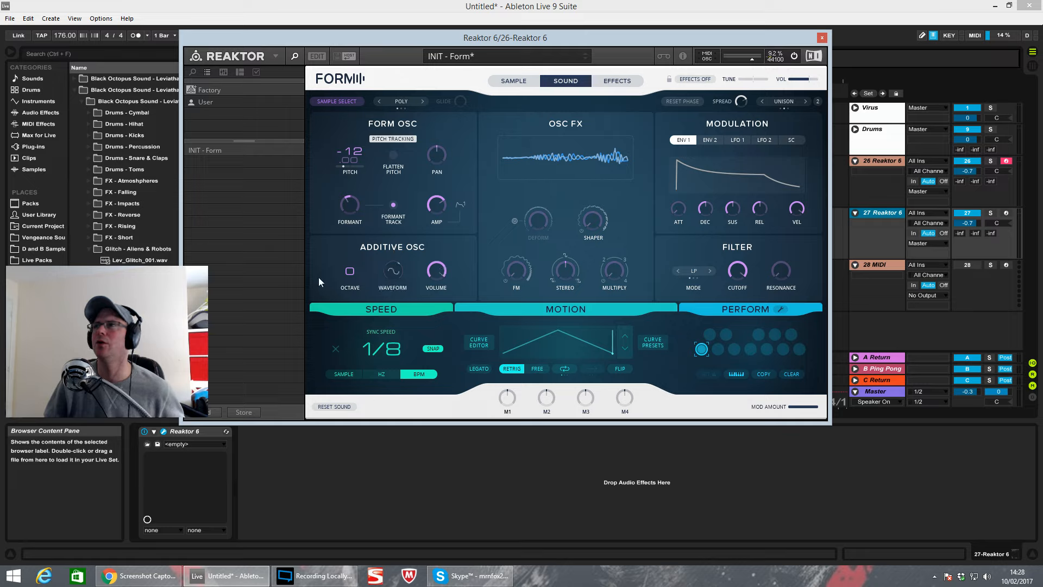
pyautogui.moveTo(349, 271); pyautogui.dragTo(347, 318)
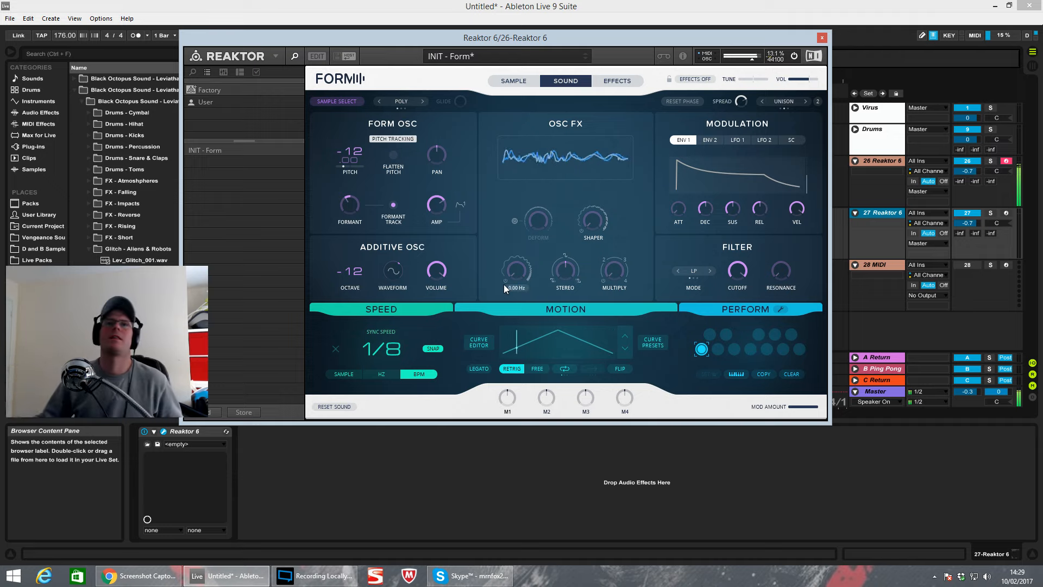
pyautogui.moveTo(429, 292)
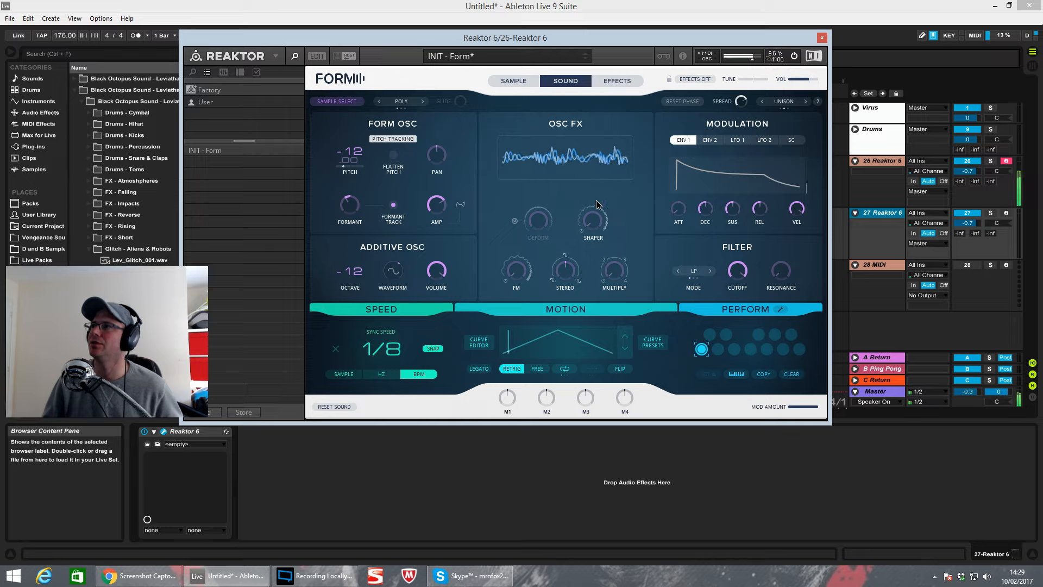
# - Raise the Shaper amount in the oscillator effects and increase the sustain level of Env 1
pyautogui.moveTo(588, 224); pyautogui.dragTo(595, 201)
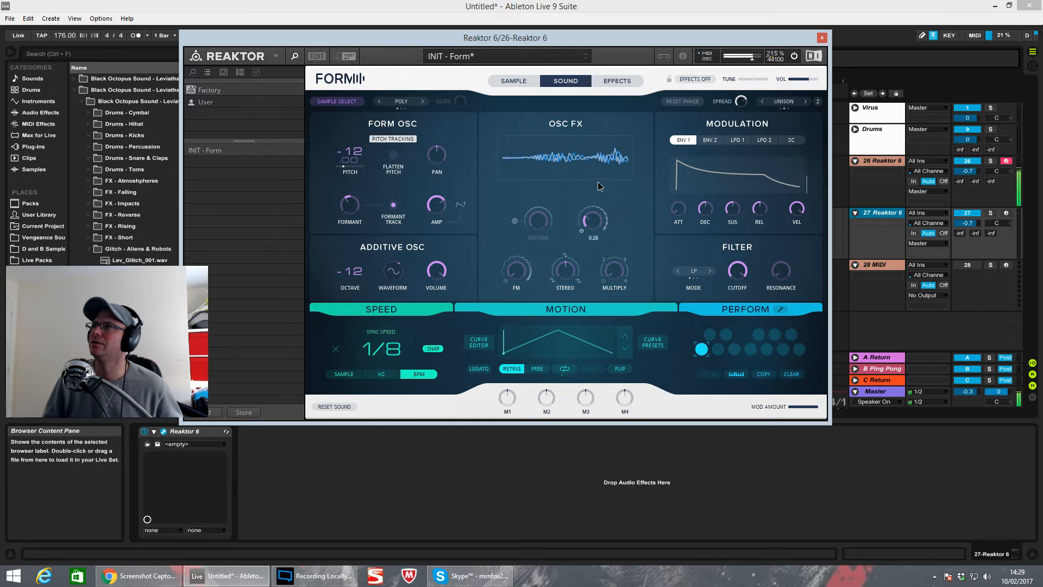
pyautogui.moveTo(610, 158)
pyautogui.mouseDown()
pyautogui.moveTo(618, 132)
pyautogui.moveTo(621, 144)
pyautogui.mouseUp()
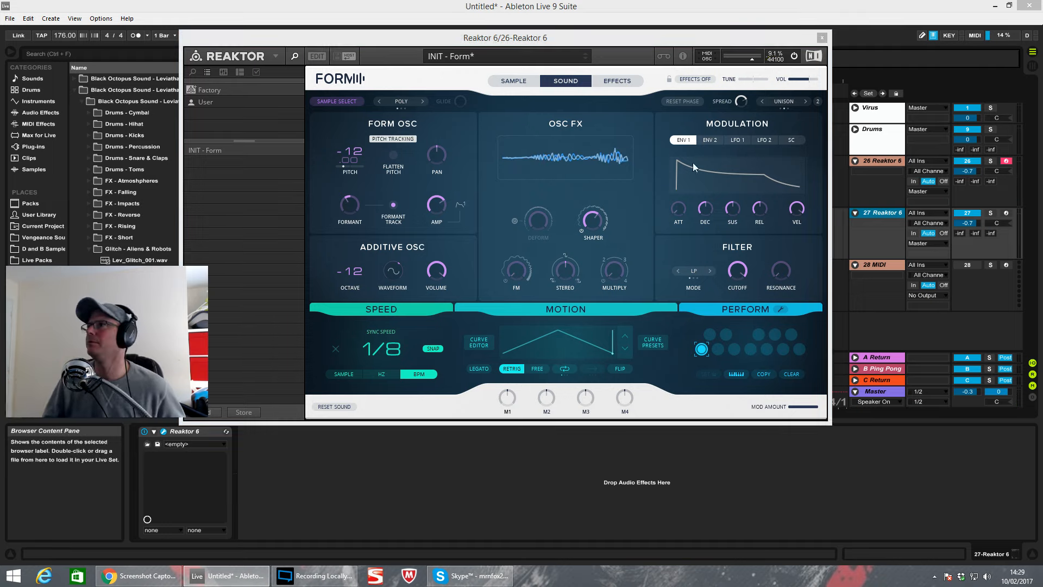
pyautogui.moveTo(738, 181); pyautogui.dragTo(734, 224)
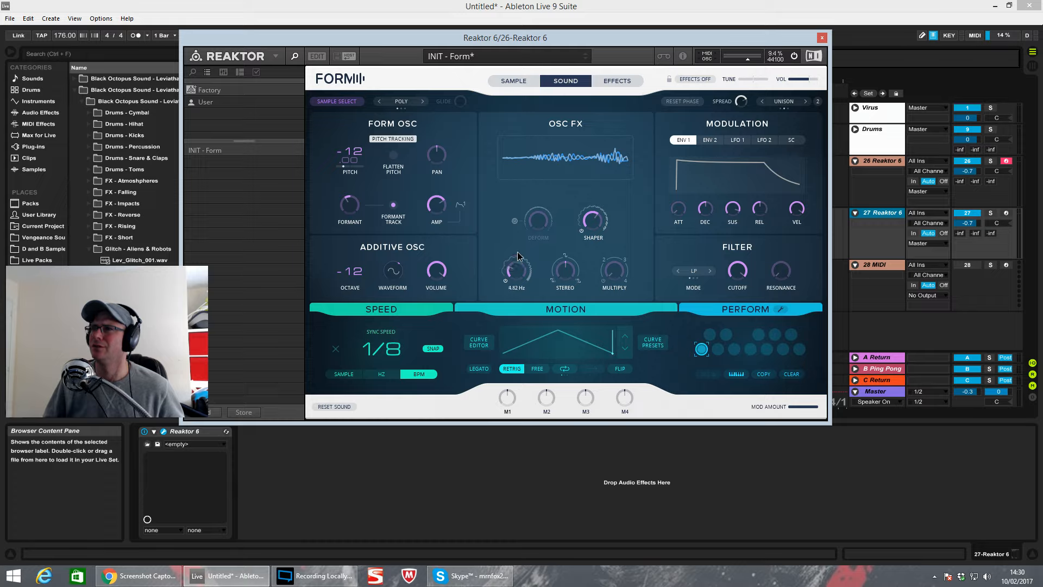
# - Sweep the FM amount in the oscillator effects and leave it moderately raised
pyautogui.moveTo(518, 271); pyautogui.dragTo(551, 103)
pyautogui.moveTo(545, 149); pyautogui.dragTo(526, 214)
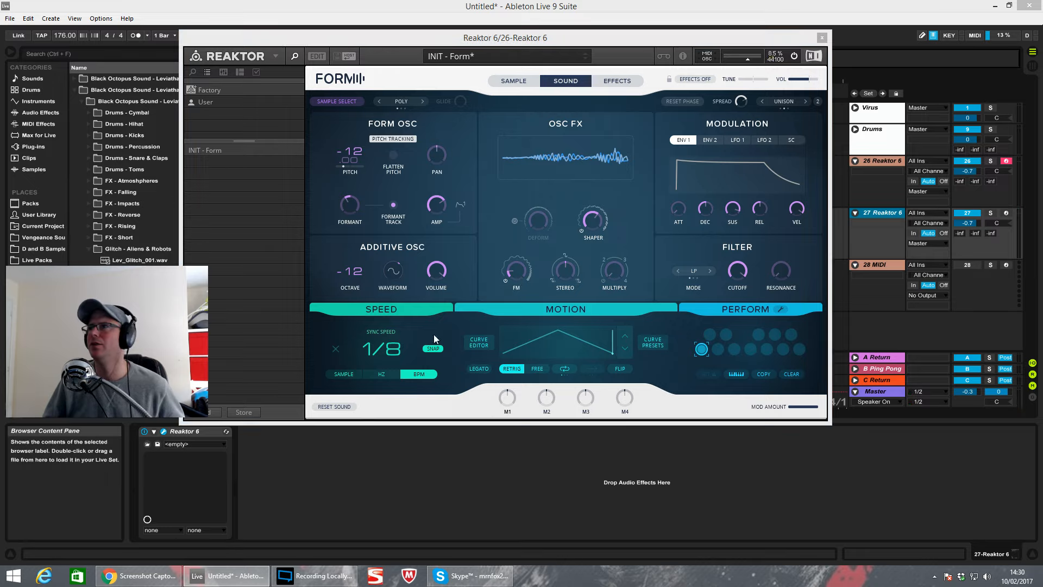
pyautogui.moveTo(517, 280); pyautogui.dragTo(516, 275)
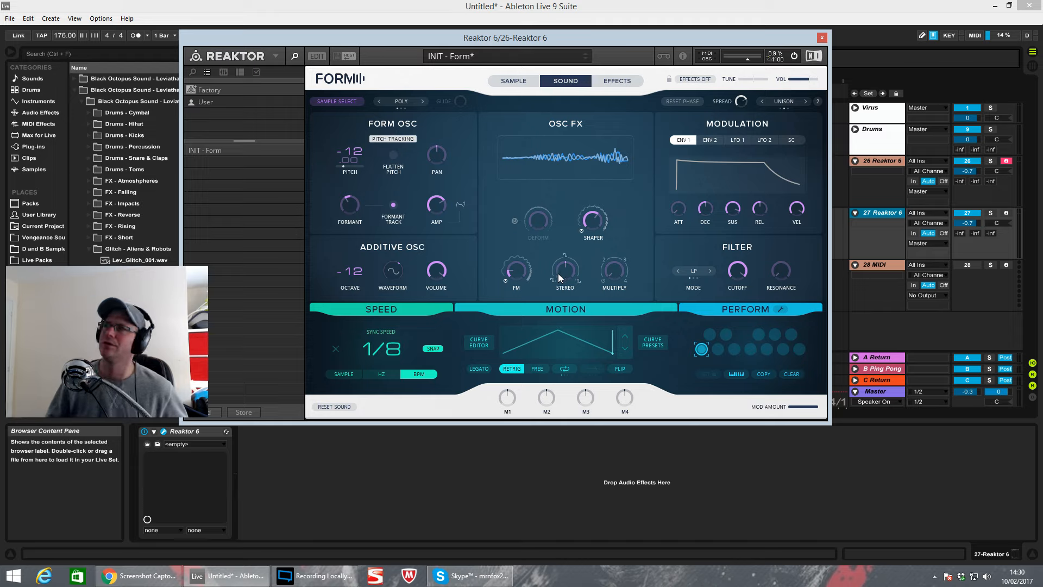
# - Increase the Stereo amount in the oscillator effects and raise Multiply to about 1.55
pyautogui.moveTo(565, 274); pyautogui.dragTo(569, 253)
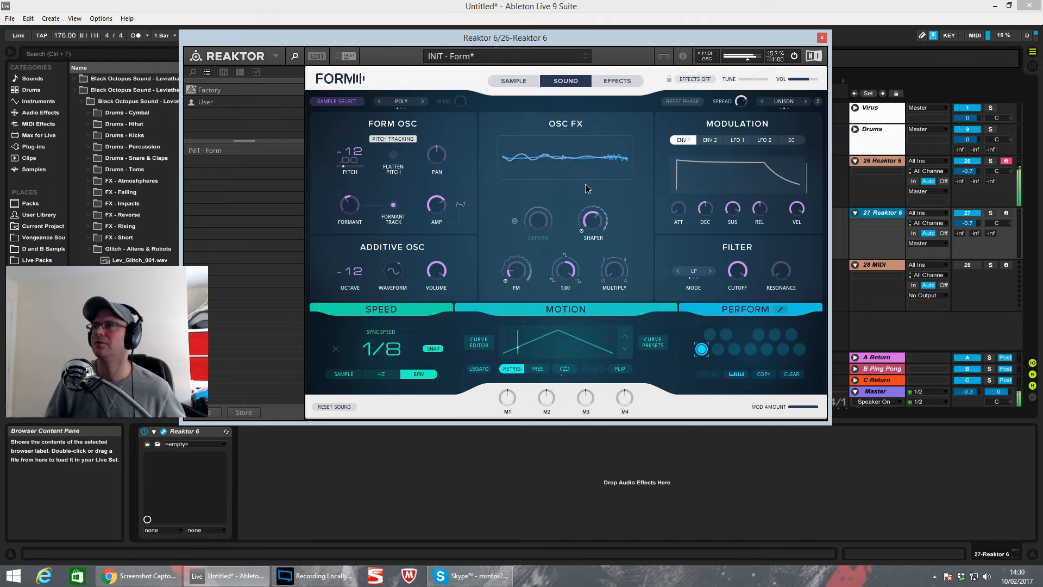
pyautogui.moveTo(583, 359); pyautogui.dragTo(602, 181)
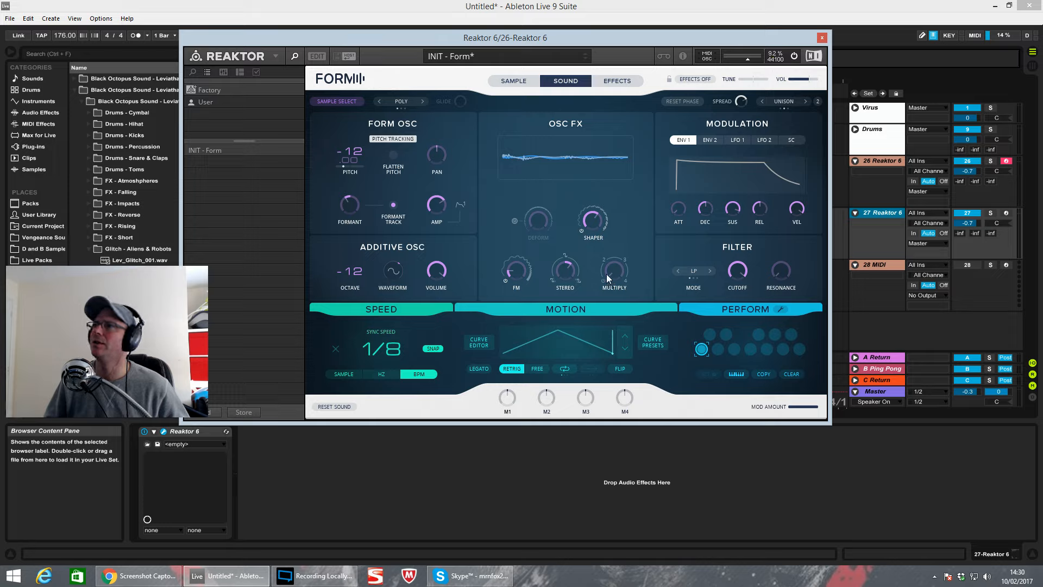
pyautogui.moveTo(604, 275); pyautogui.dragTo(637, 234)
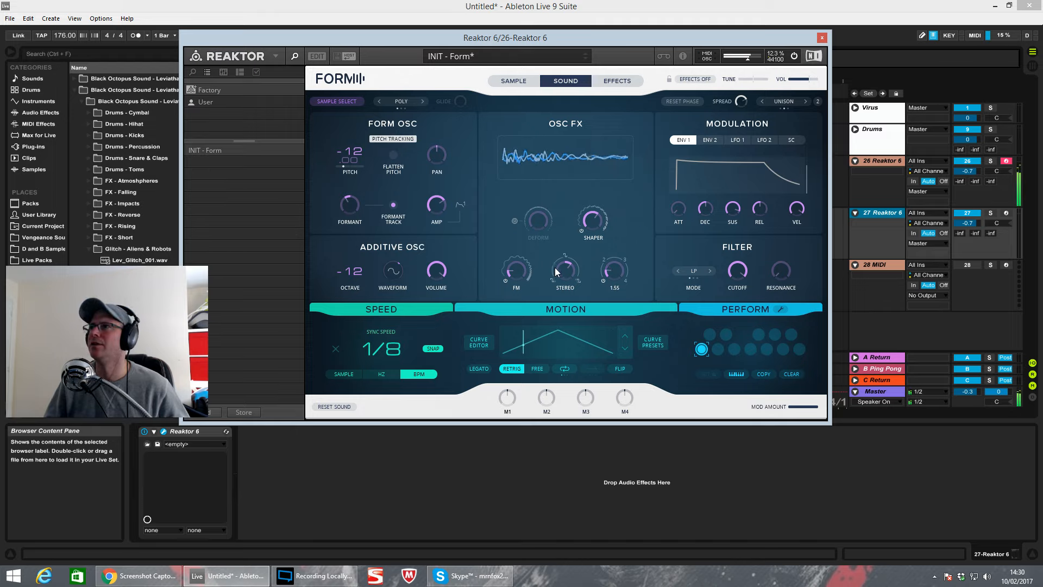
pyautogui.moveTo(581, 346); pyautogui.dragTo(578, 256)
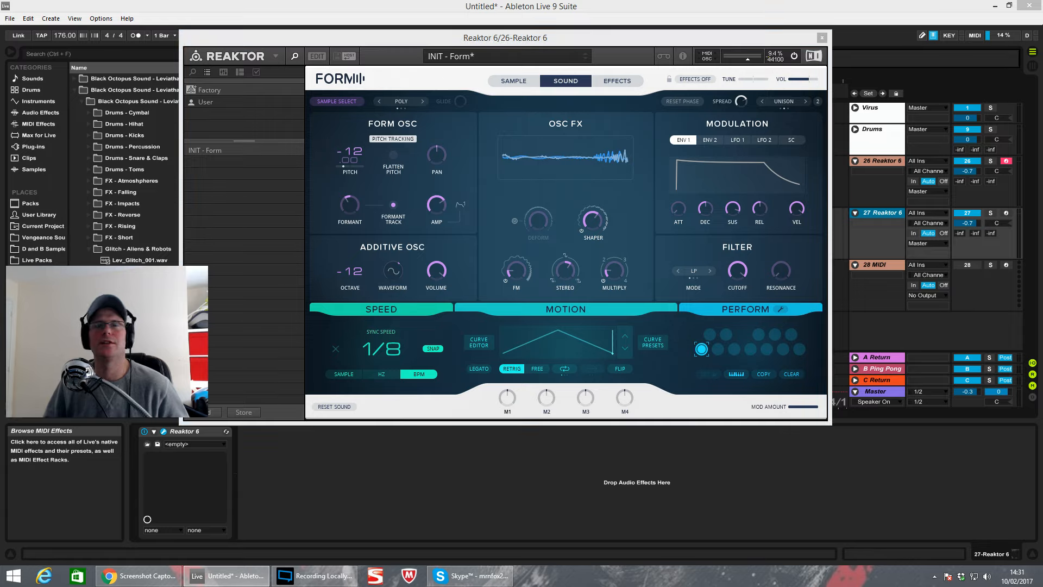
# - Enable Frequency Shaping in the effects, shape both bands with levels of about 0.80 and 0.66, and adjust the phase
pyautogui.click(619, 81)
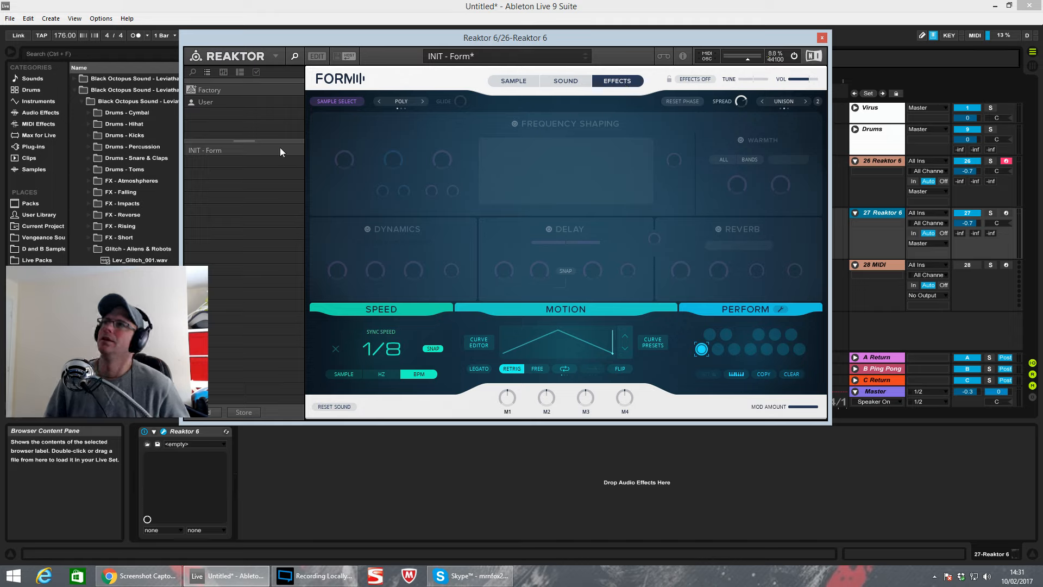
pyautogui.click(515, 125)
pyautogui.moveTo(521, 205); pyautogui.dragTo(539, 181)
pyautogui.moveTo(626, 180); pyautogui.dragTo(603, 199)
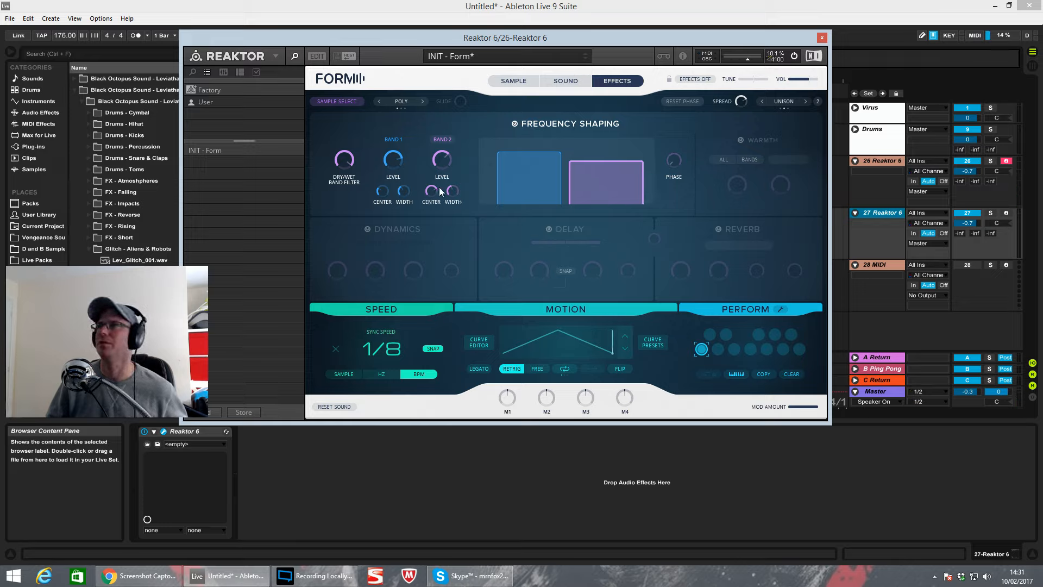
pyautogui.moveTo(434, 190); pyautogui.dragTo(471, 160)
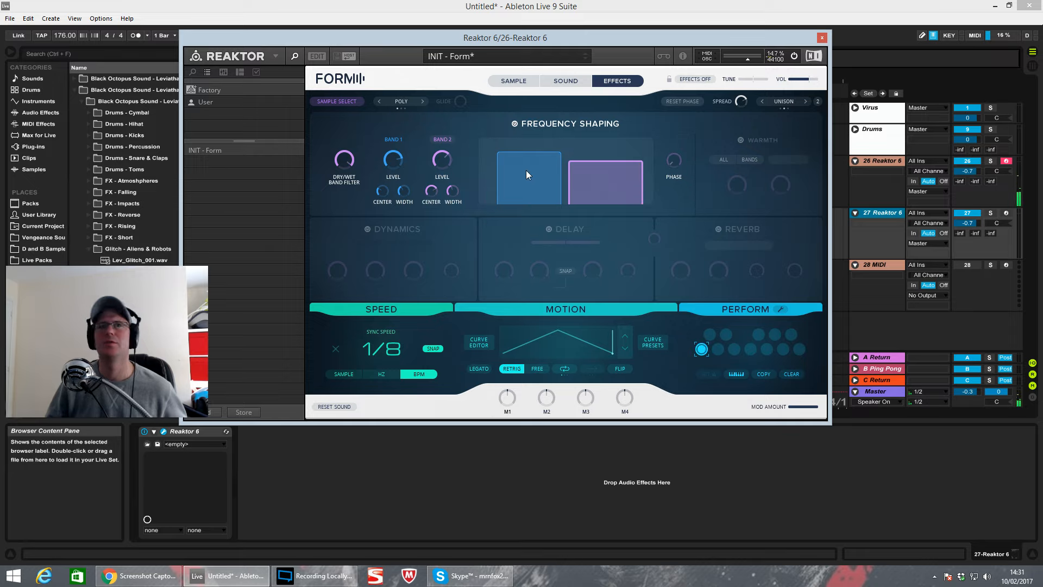
pyautogui.moveTo(674, 162); pyautogui.dragTo(677, 132)
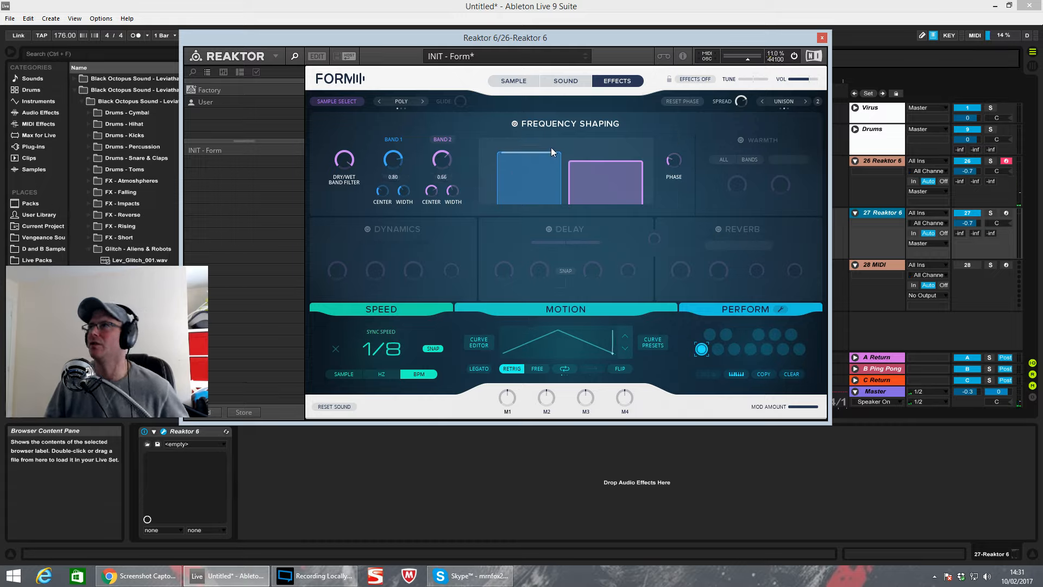
pyautogui.moveTo(395, 159); pyautogui.dragTo(398, 159)
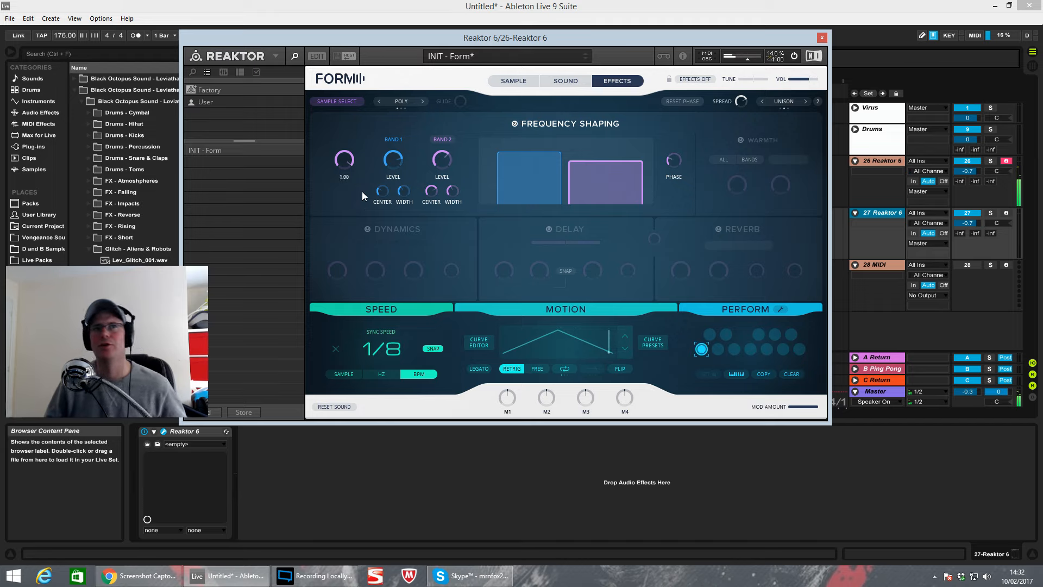
# - Enable Warmth in Bands mode, raise Charge to about 0.62 and leave Drive only slightly raised
pyautogui.click(740, 141)
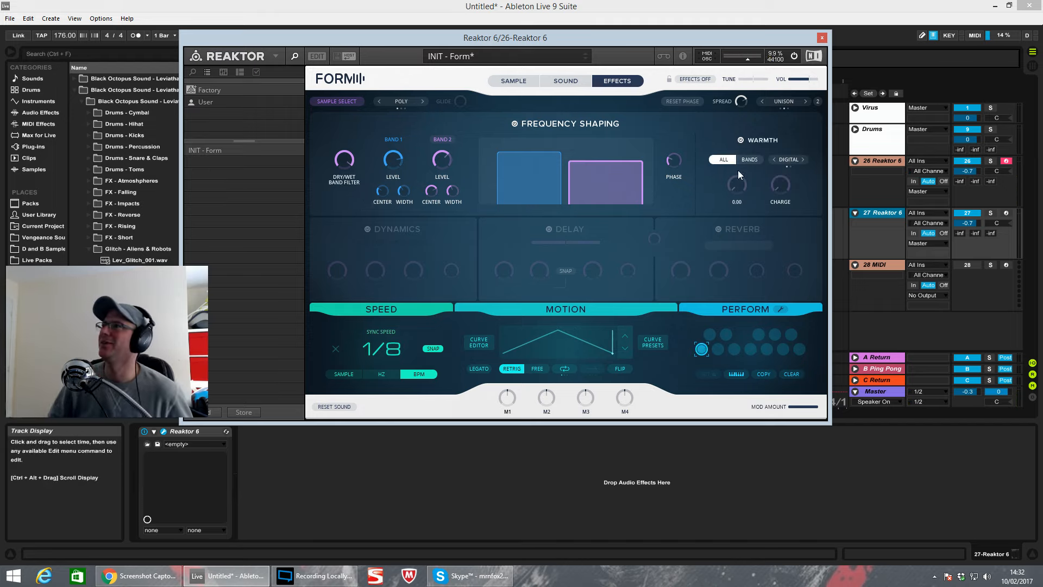
pyautogui.click(749, 159)
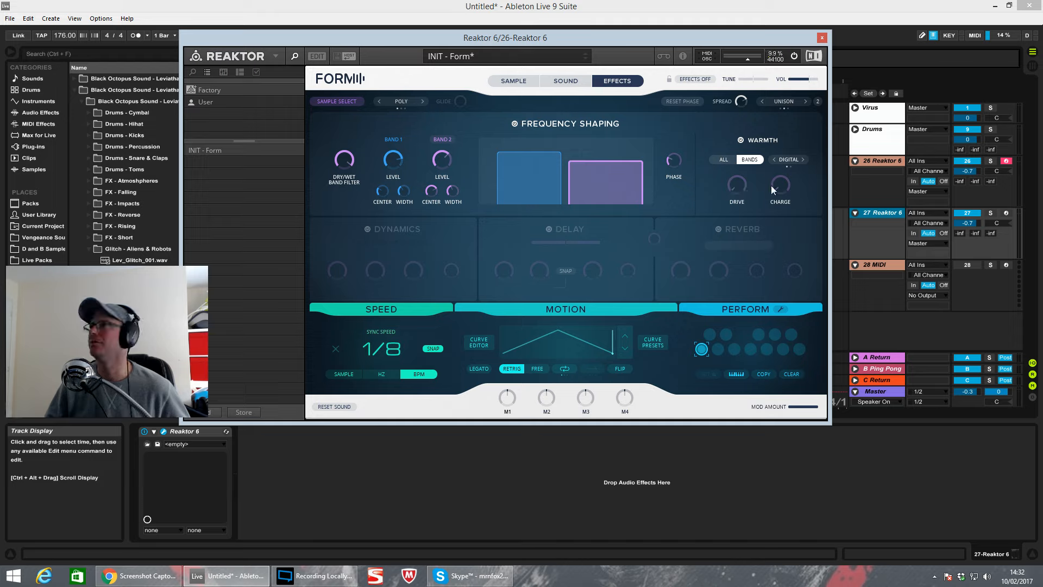
pyautogui.moveTo(770, 185); pyautogui.dragTo(772, 152)
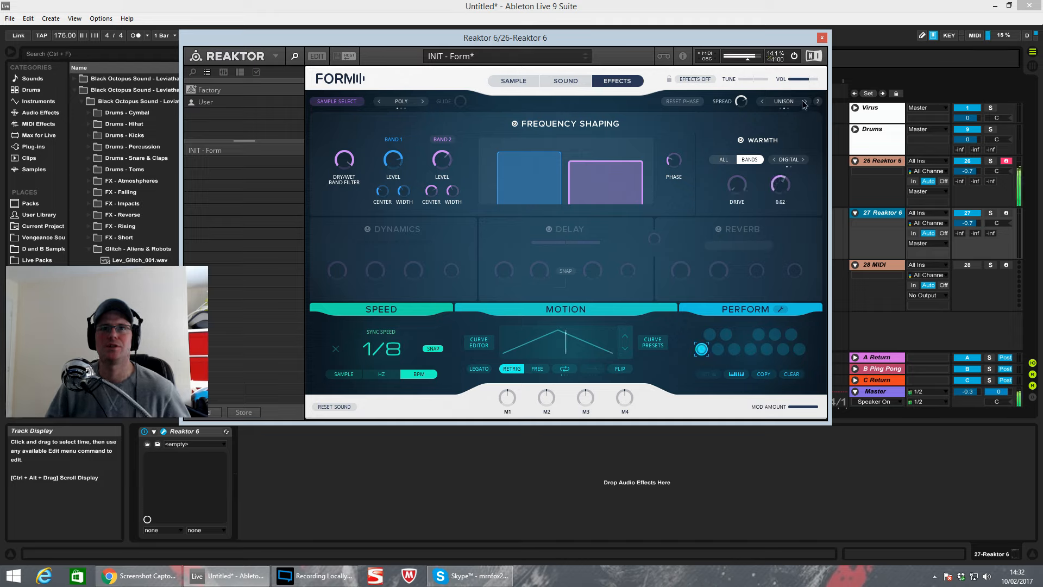
pyautogui.moveTo(737, 191); pyautogui.dragTo(745, 142)
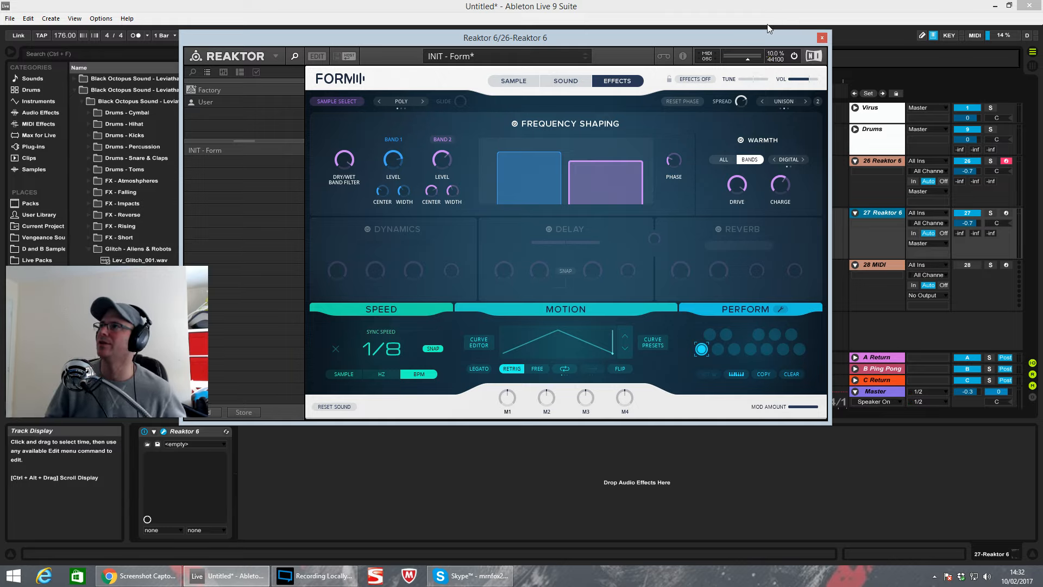
pyautogui.moveTo(736, 187); pyautogui.dragTo(740, 277)
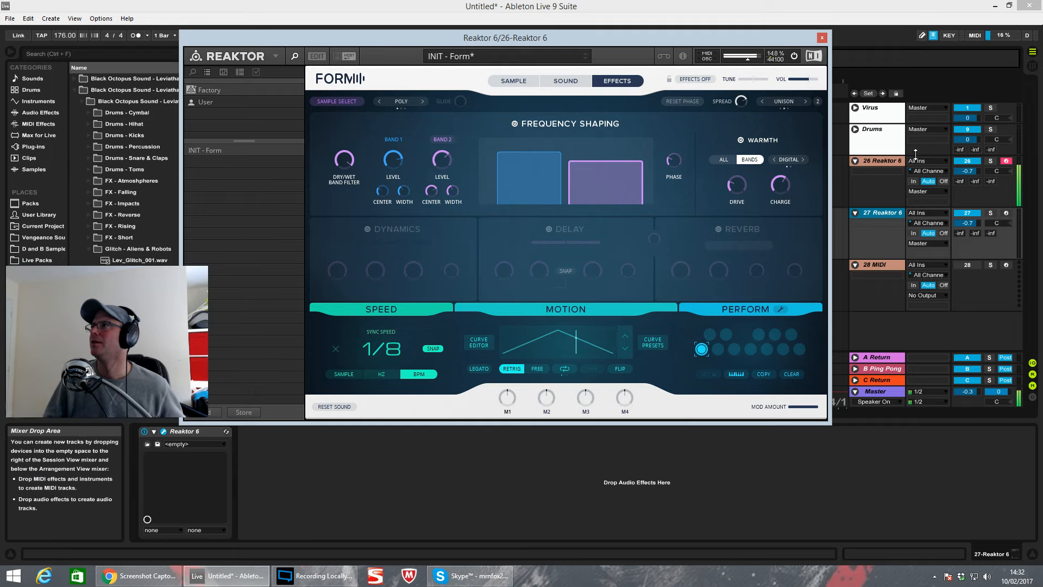
# - Lower the 26 Reaktor 6 track volume to -3.0 and slightly reduce Reaktor's output level
pyautogui.moveTo(968, 171); pyautogui.dragTo(968, 183)
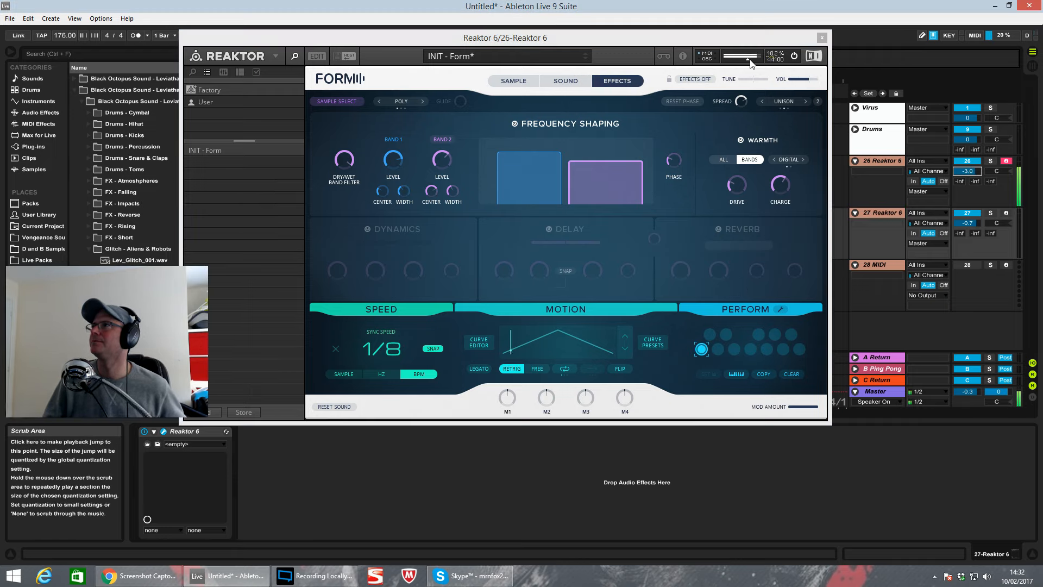
pyautogui.moveTo(748, 59); pyautogui.dragTo(745, 59)
pyautogui.click(108, 347)
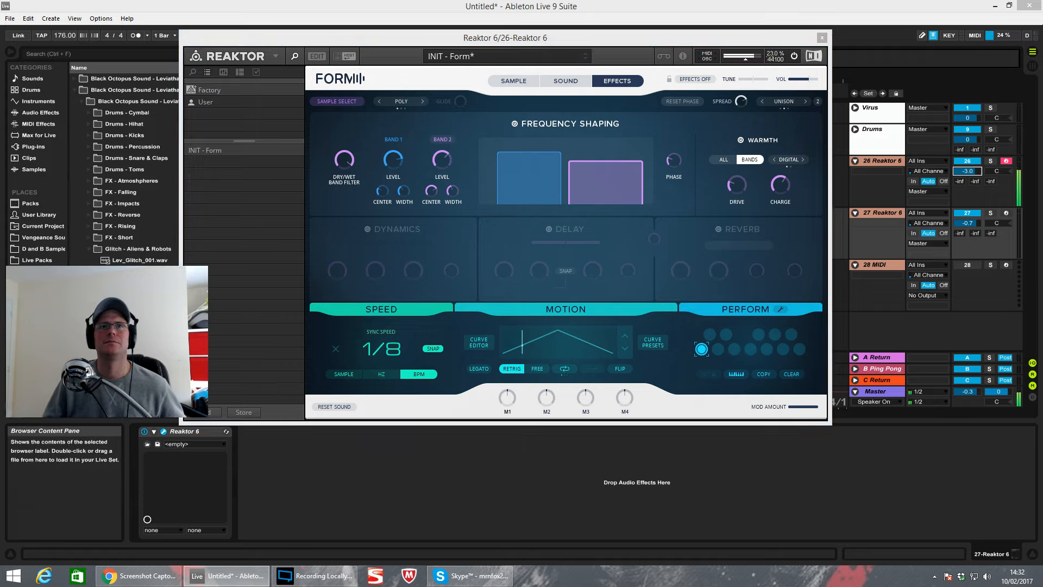
pyautogui.click(734, 187)
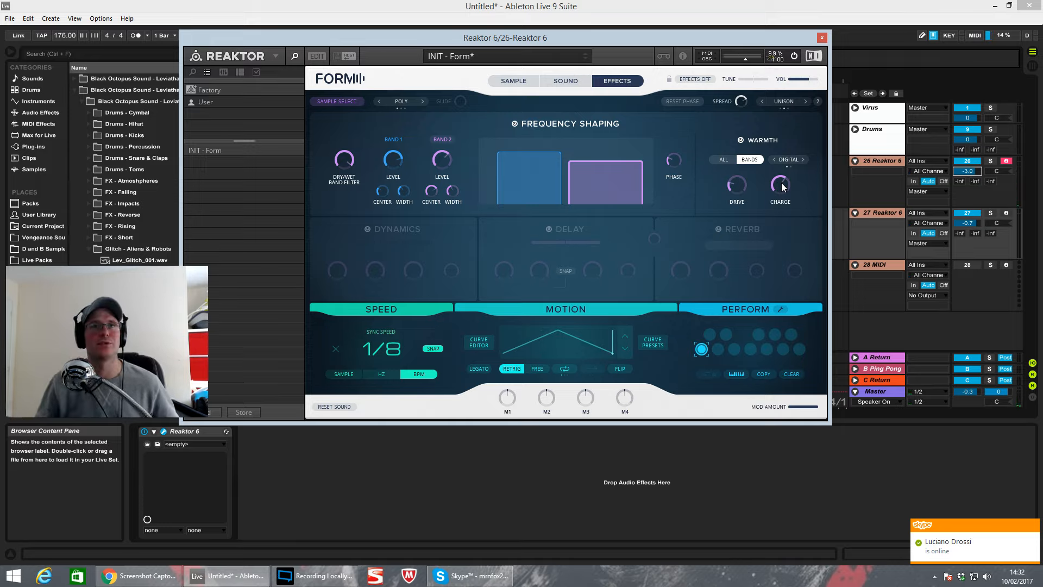
# - Enable Dynamics in the effects, adjust its attack and lower the output gain
pyautogui.click(368, 229)
pyautogui.moveTo(350, 288); pyautogui.dragTo(352, 217)
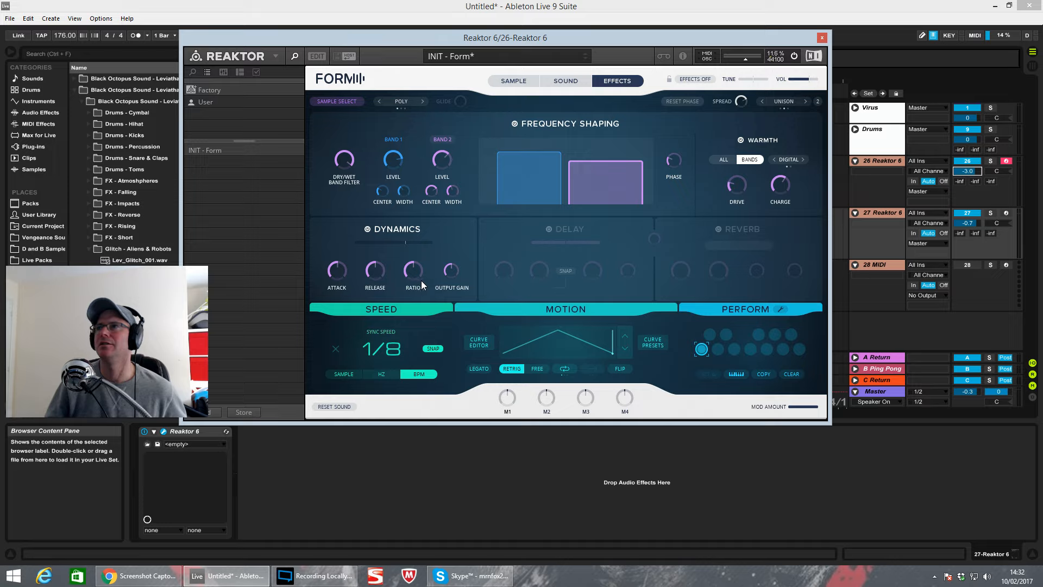
pyautogui.moveTo(449, 273); pyautogui.dragTo(447, 292)
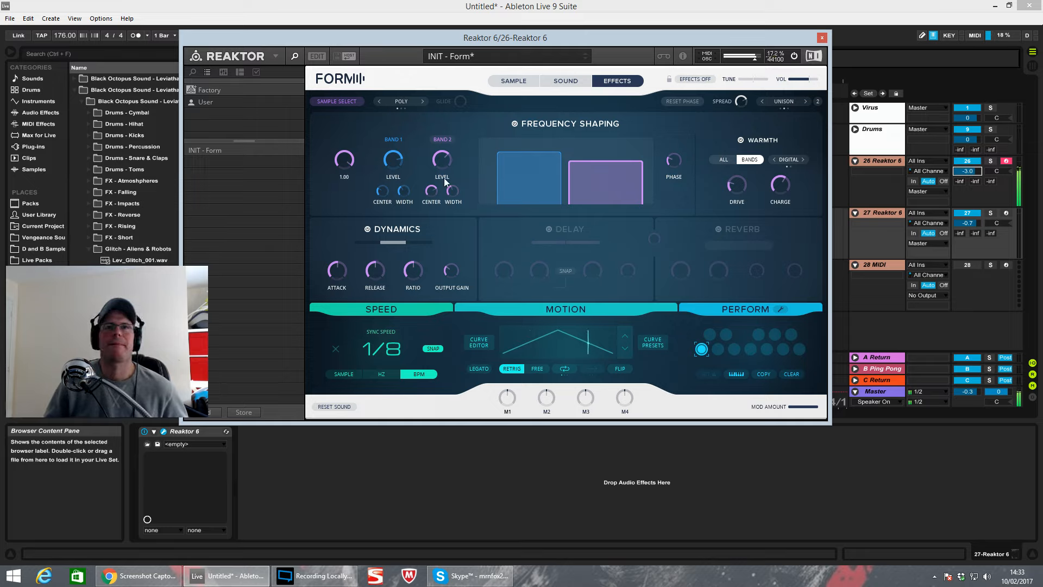
# - Enable the Small reverb with a raised size and low damping, and enable the delay with its level at 0.00
pyautogui.click(720, 229)
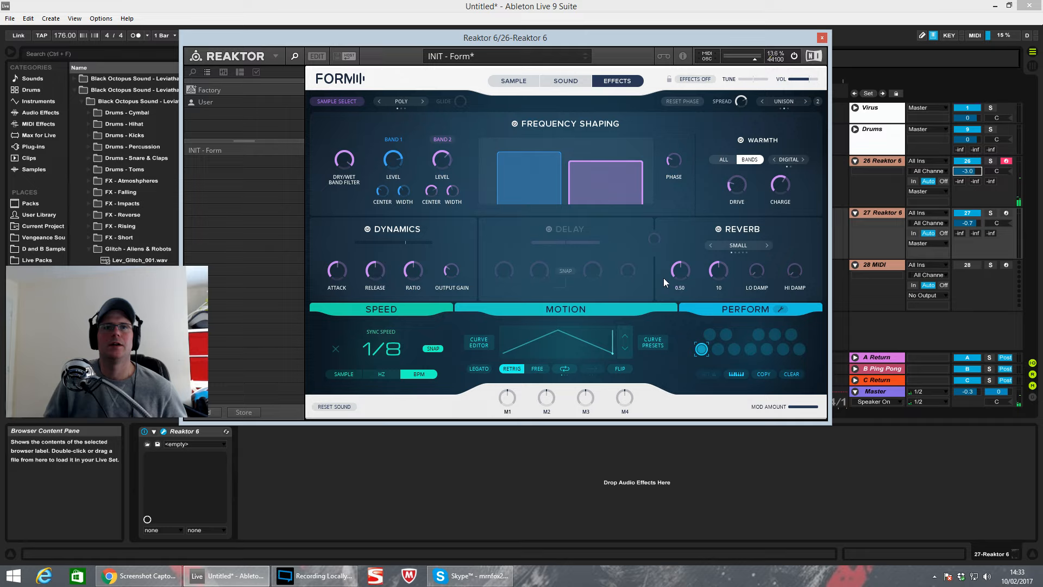
pyautogui.moveTo(682, 273); pyautogui.dragTo(722, 250)
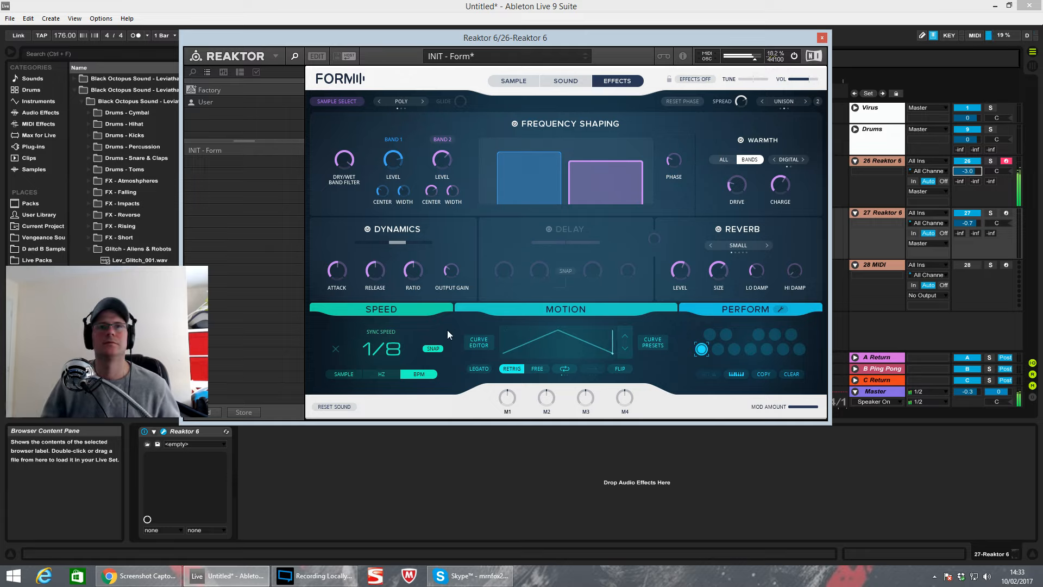
pyautogui.click(547, 229)
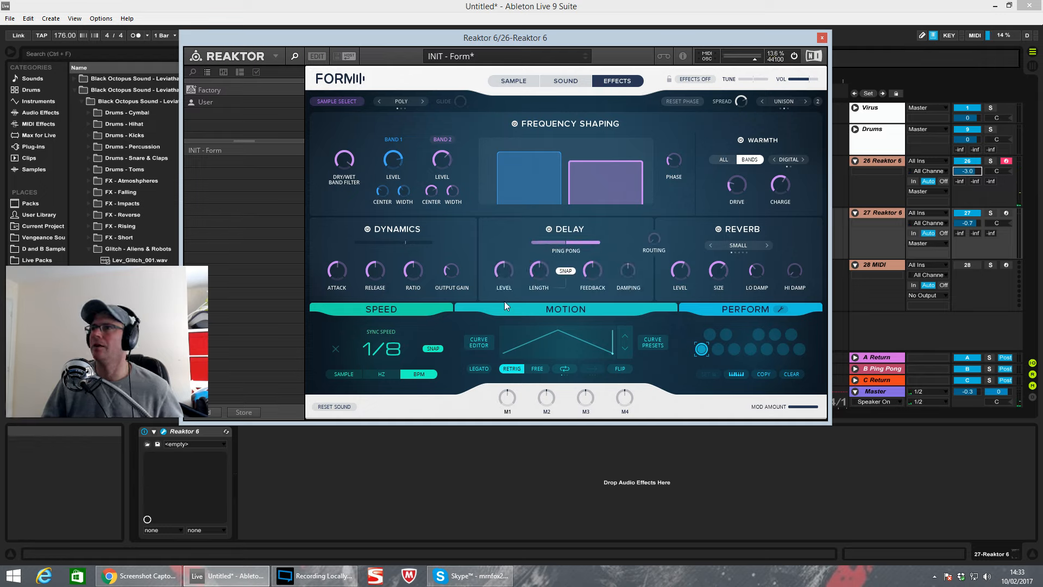
pyautogui.moveTo(501, 274); pyautogui.dragTo(502, 422)
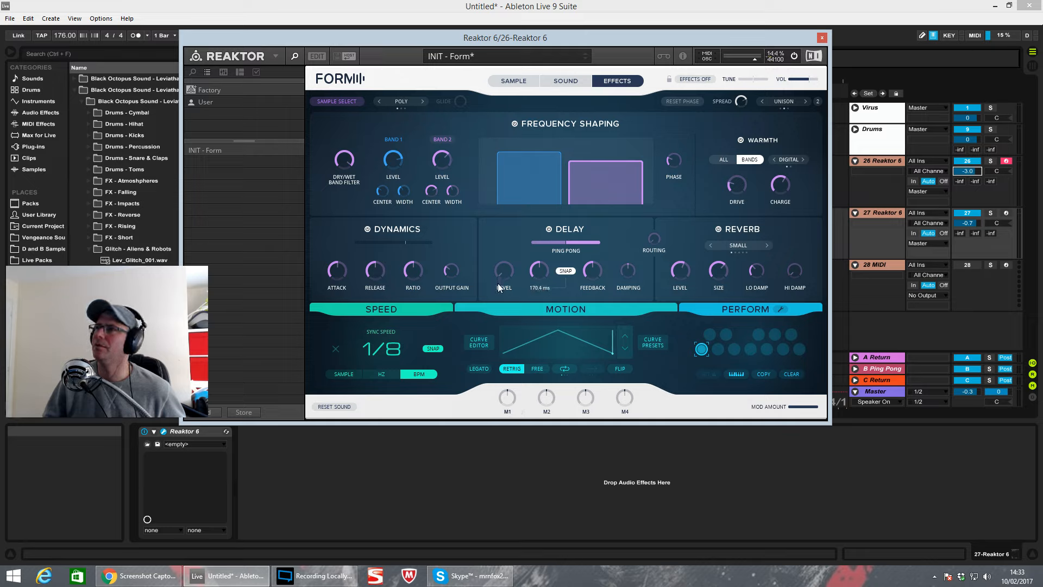
# - Assign macro M1 as a modulation source for the delay level and turn M1 up to 100.0
pyautogui.moveTo(500, 288)
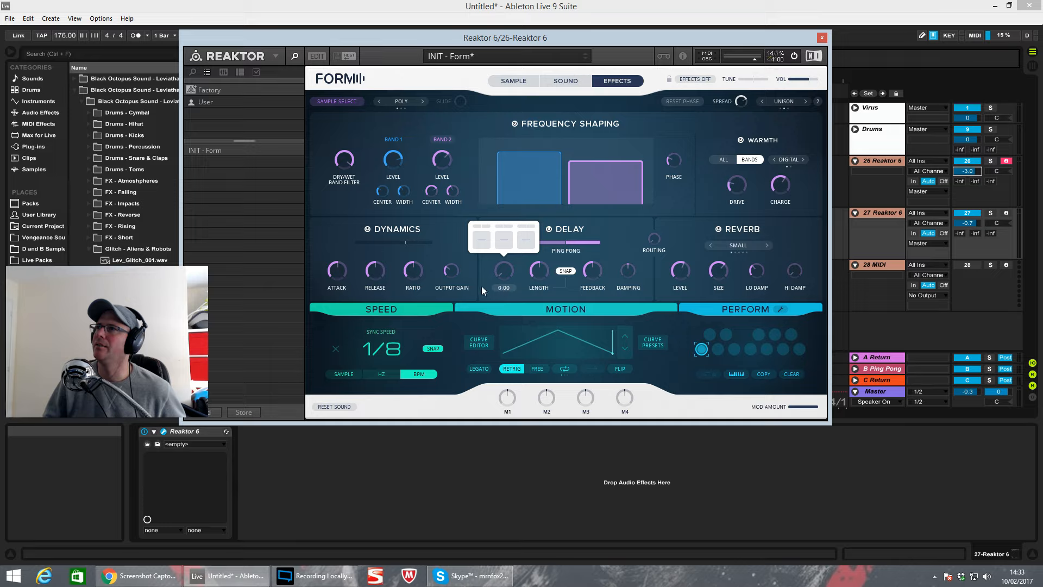
pyautogui.click(482, 241)
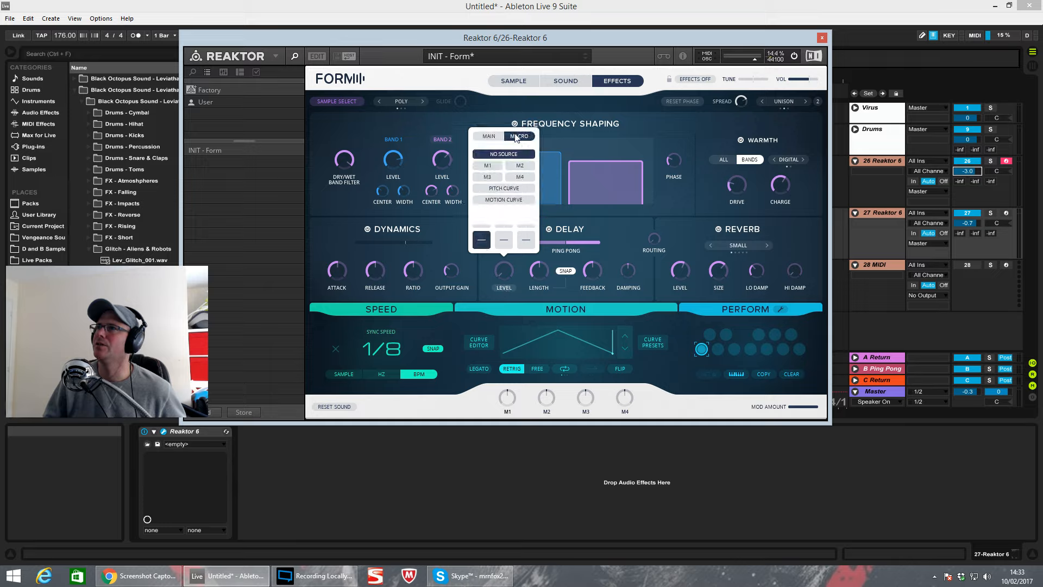
pyautogui.click(487, 165)
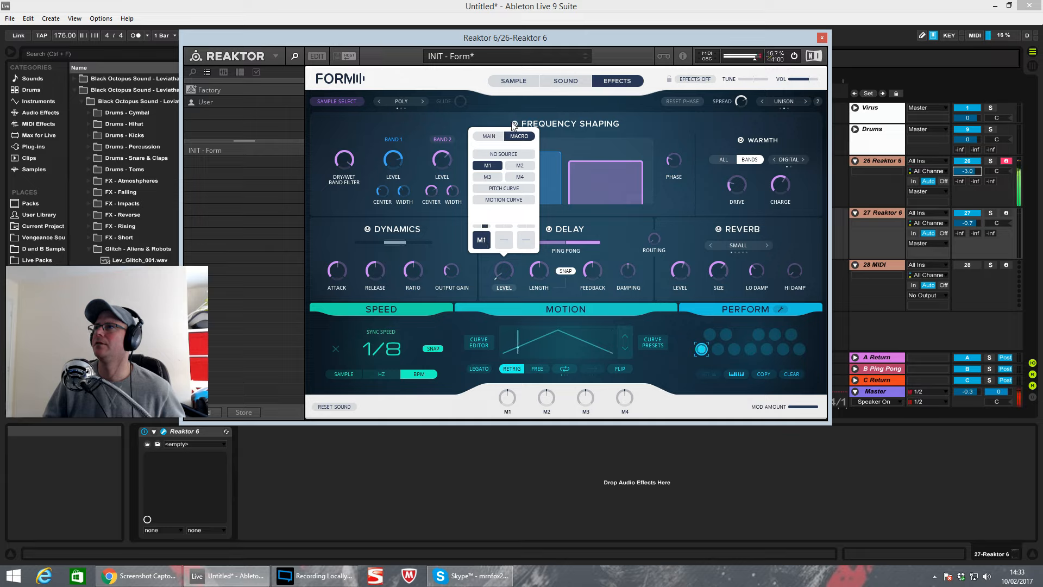
pyautogui.click(506, 406)
pyautogui.moveTo(496, 402); pyautogui.dragTo(512, 364)
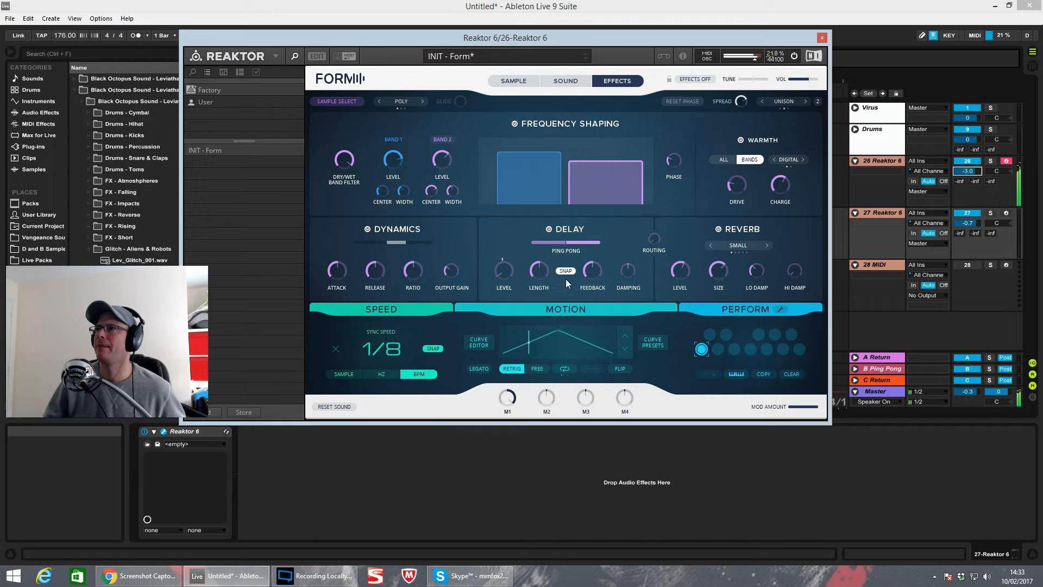
# - Sweep macro M1 down to -100.0 and back to its maximum to audition the delay level, and open M1's label and knob type options
pyautogui.click(566, 246)
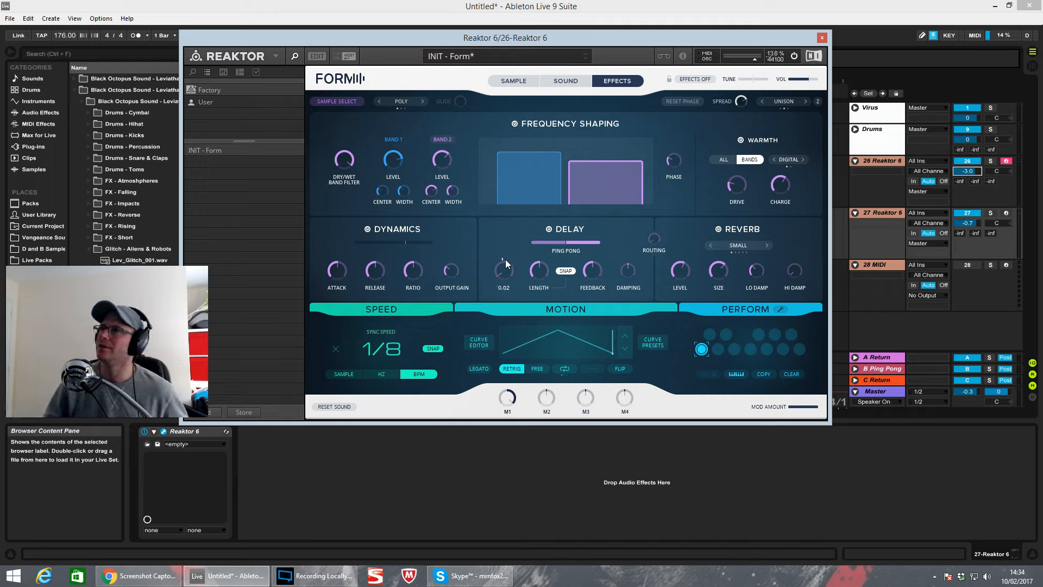
pyautogui.moveTo(503, 270)
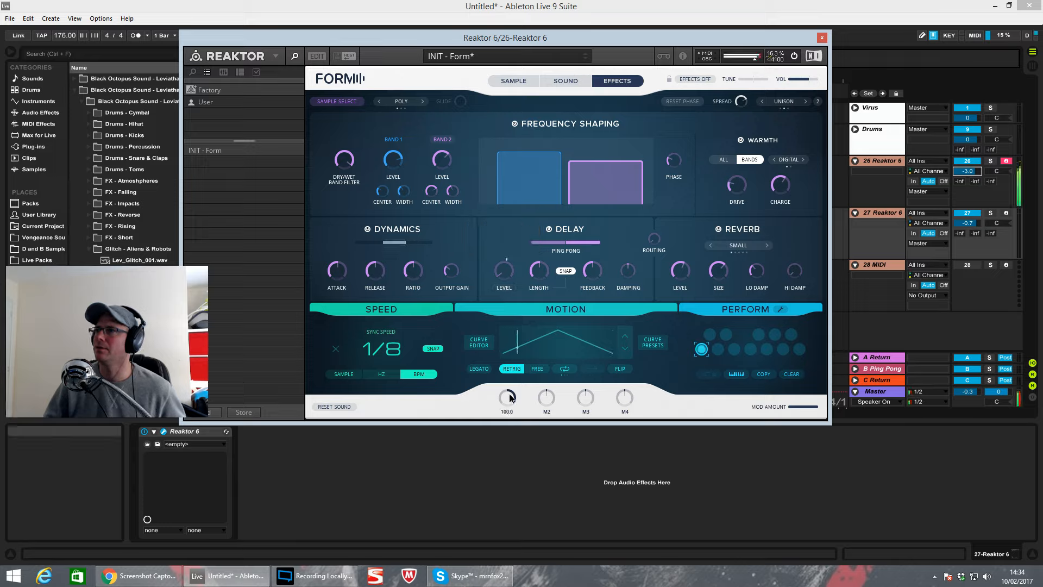
pyautogui.moveTo(503, 400); pyautogui.dragTo(511, 558)
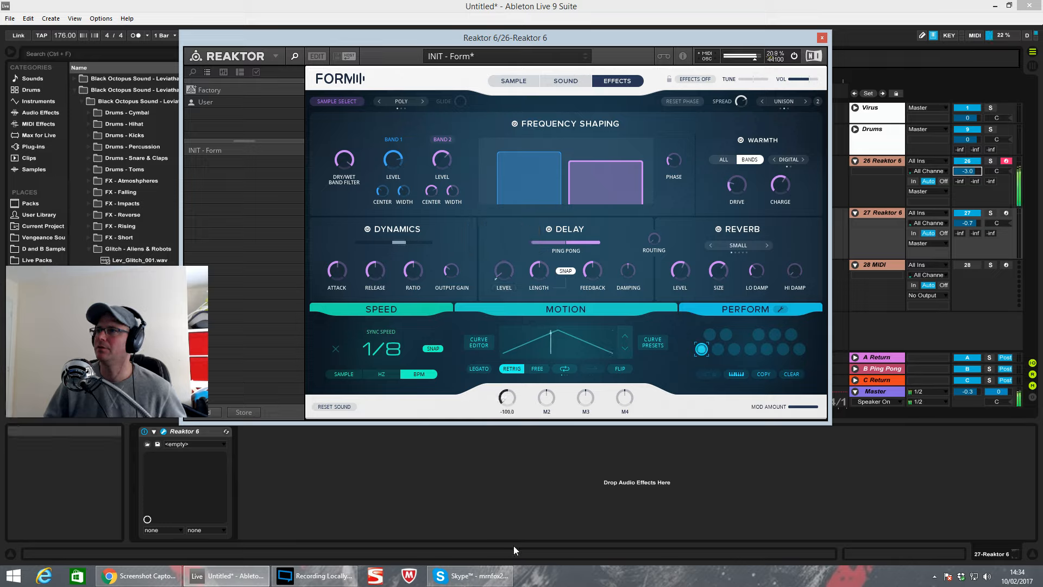
pyautogui.moveTo(514, 408); pyautogui.dragTo(517, 265)
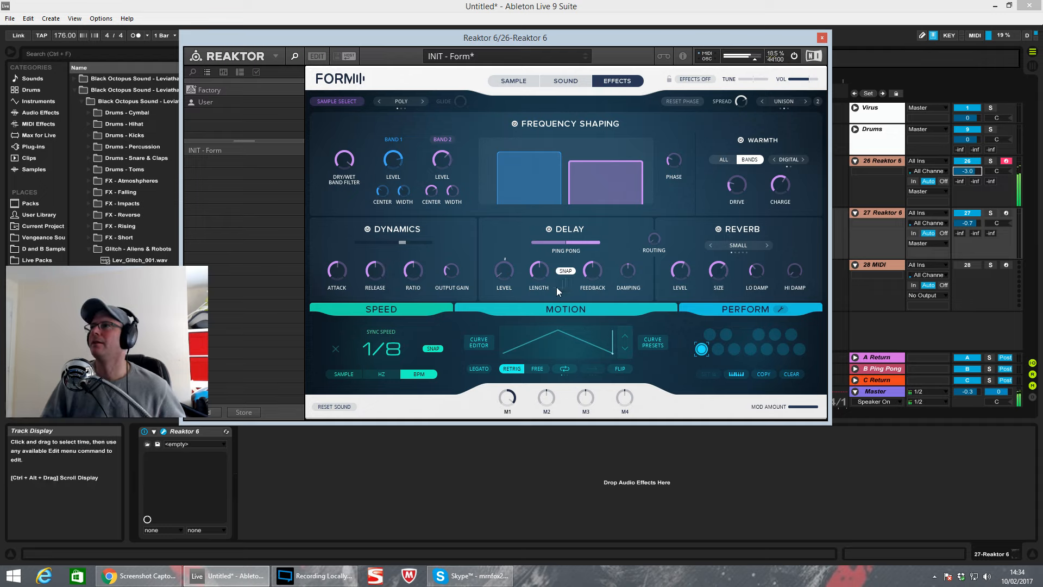
pyautogui.rightClick(508, 412)
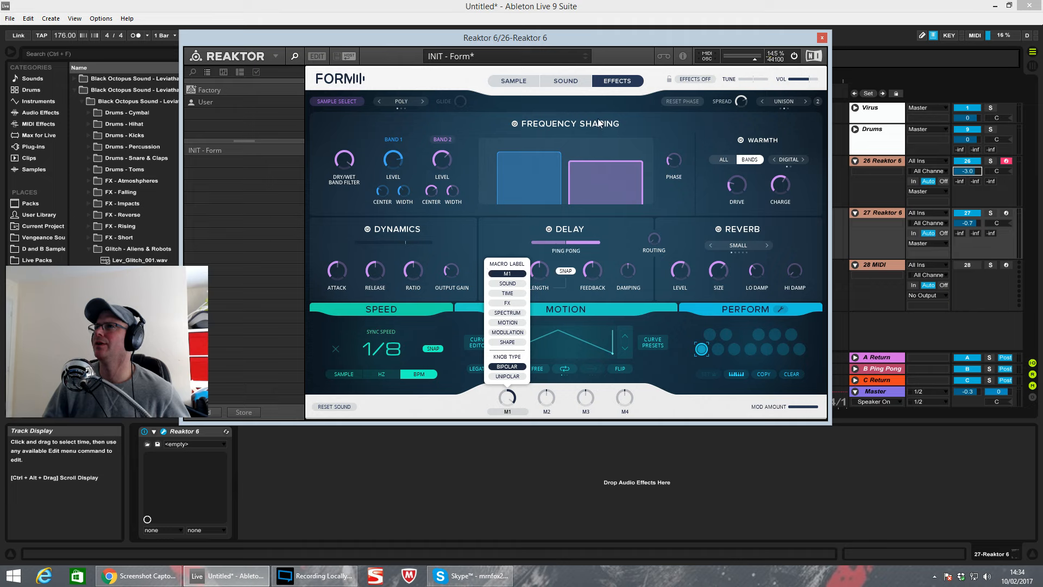
# - Set LFO 1 in the sound modulation section to a triangle wave with a shape of 0.58 and adjust its phase
pyautogui.click(519, 82)
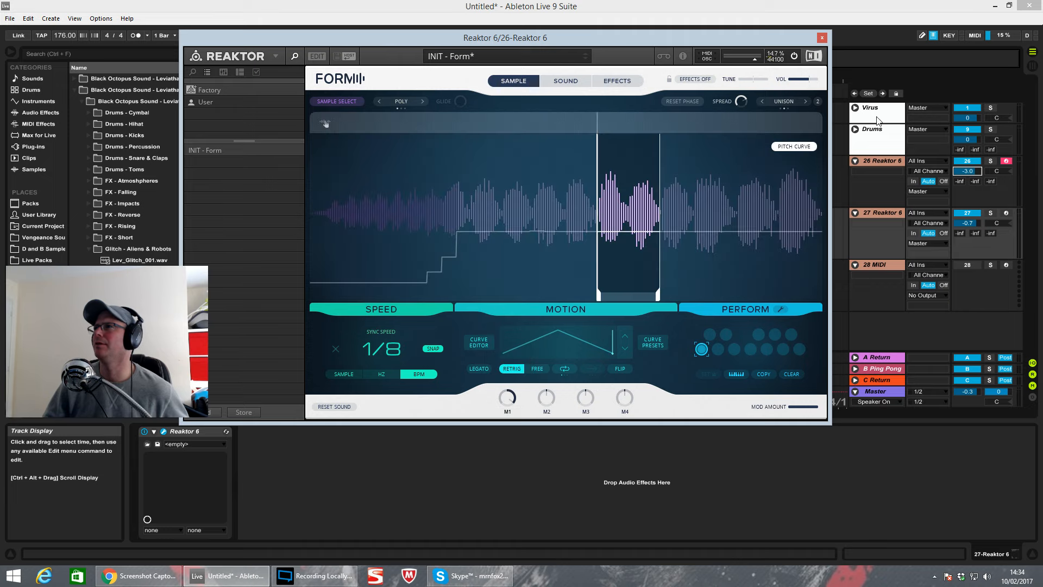
pyautogui.click(570, 81)
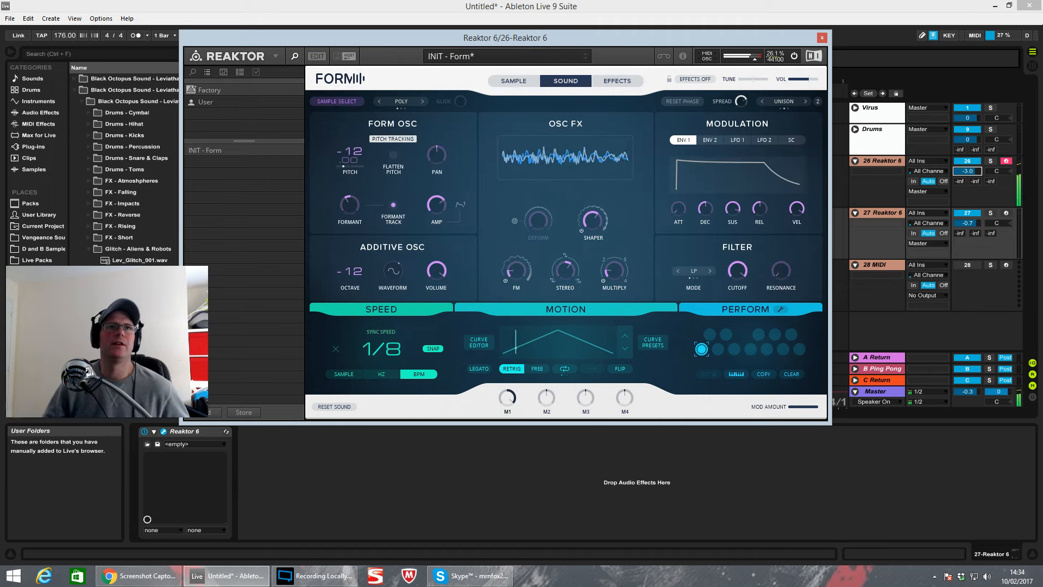
pyautogui.click(41, 277)
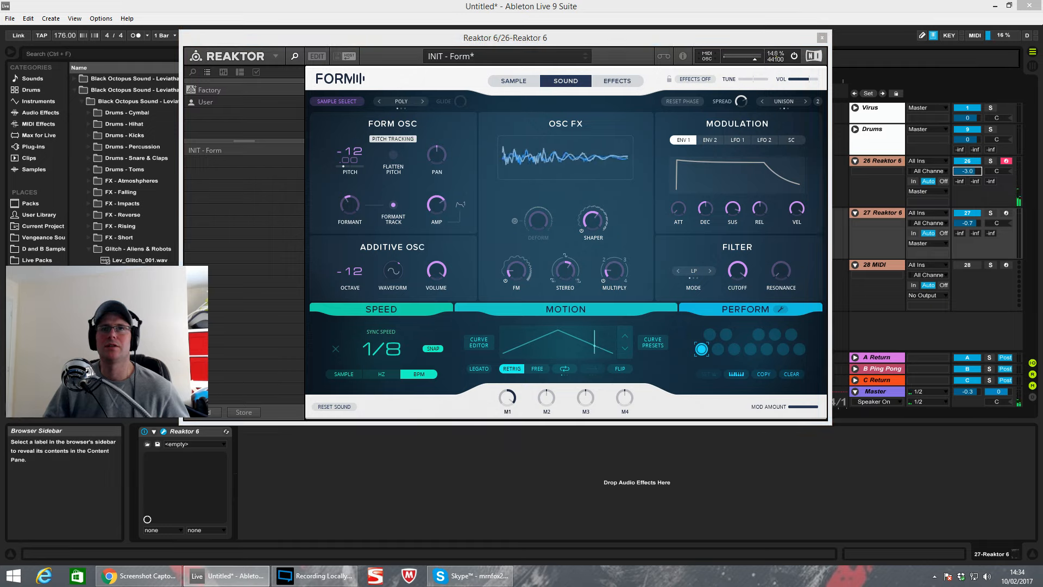
pyautogui.click(736, 140)
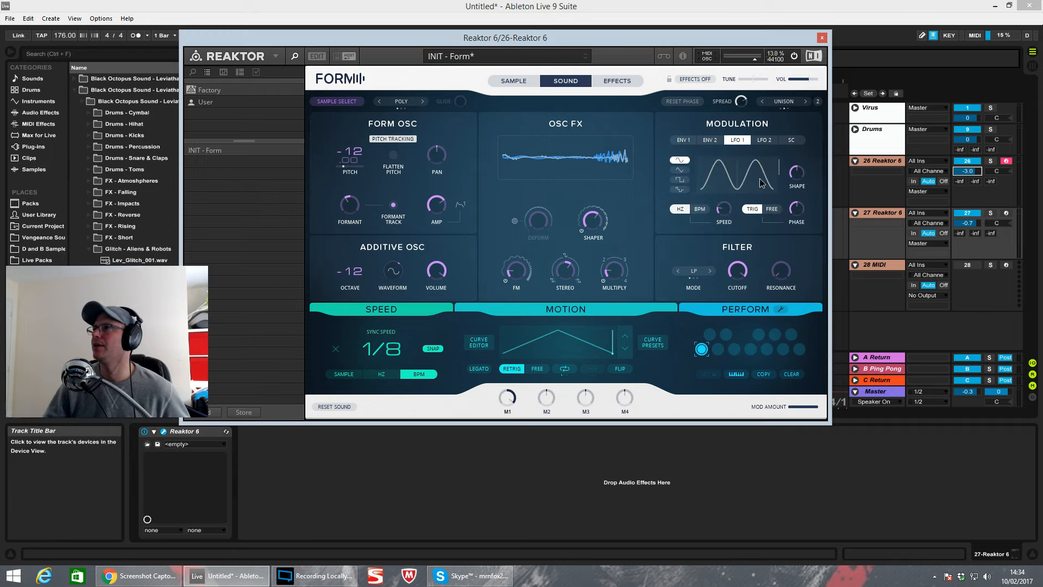
pyautogui.click(679, 170)
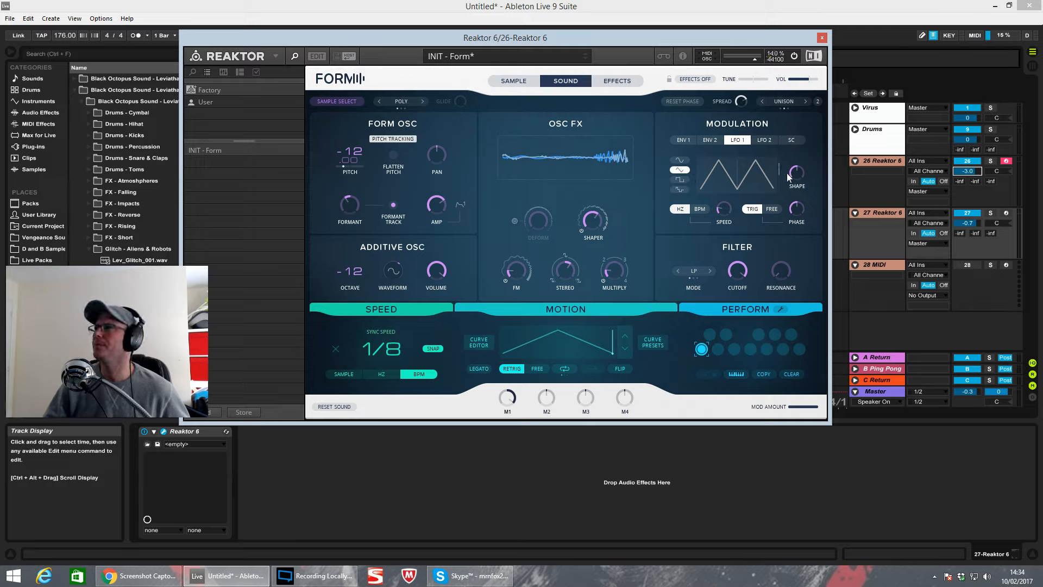
pyautogui.moveTo(799, 175)
pyautogui.moveTo(799, 176); pyautogui.dragTo(798, 172)
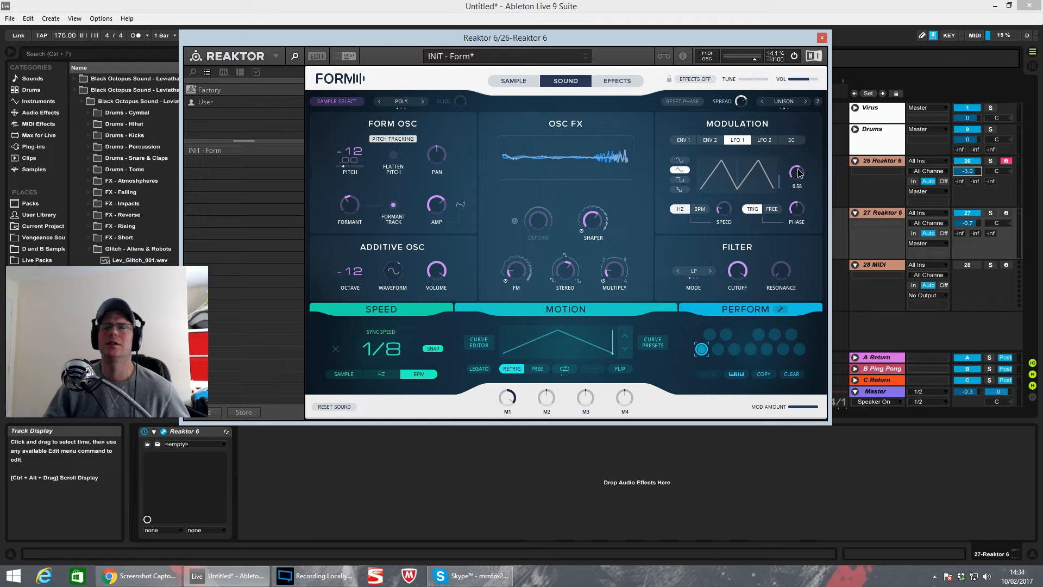
pyautogui.moveTo(793, 212); pyautogui.dragTo(798, 185)
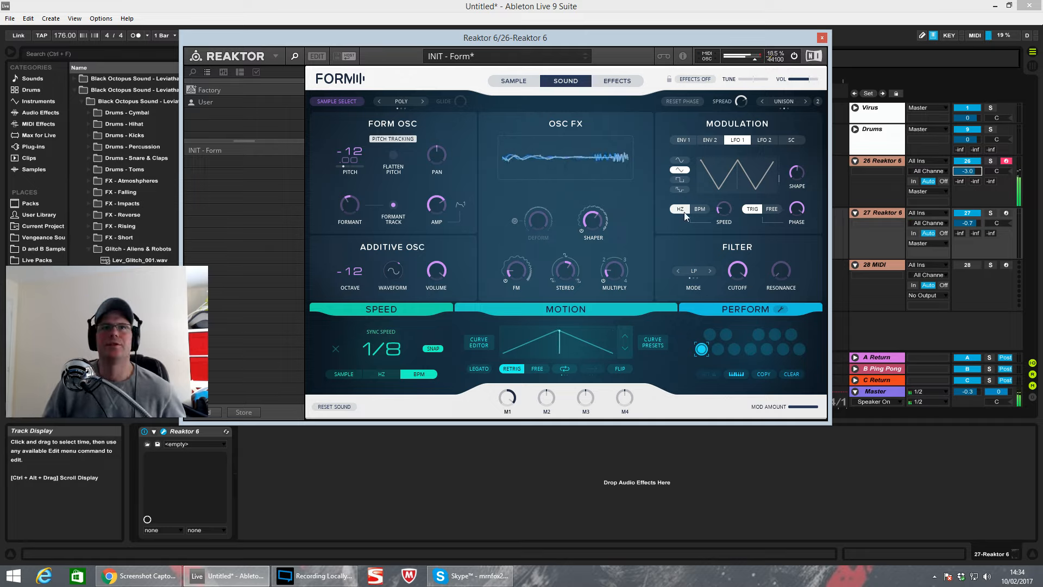
# - Sync LFO 1's speed to BPM at 2 Bar and set the LFO to free-running mode
pyautogui.click(699, 209)
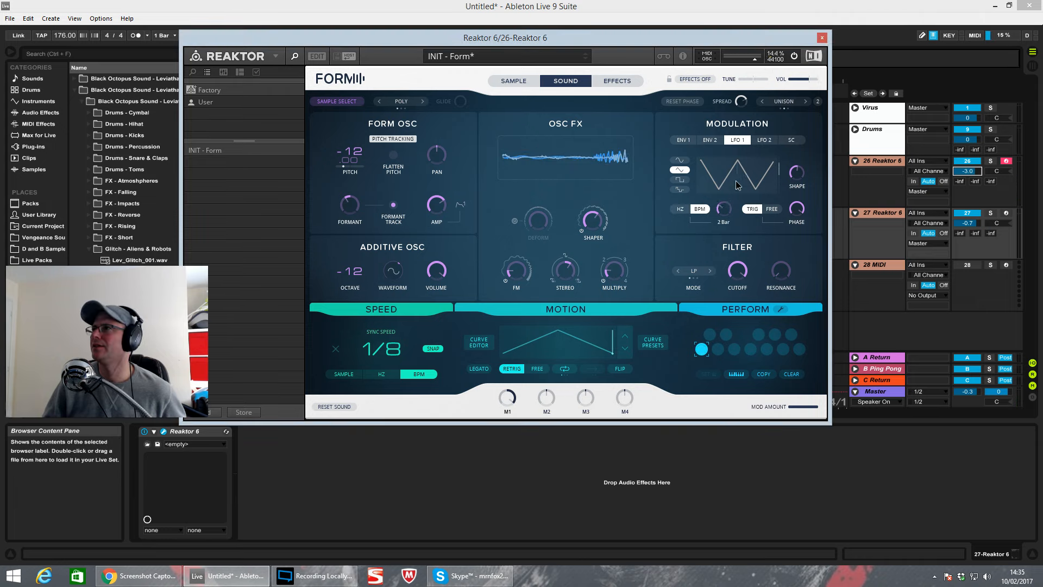
pyautogui.moveTo(746, 158); pyautogui.dragTo(755, 139)
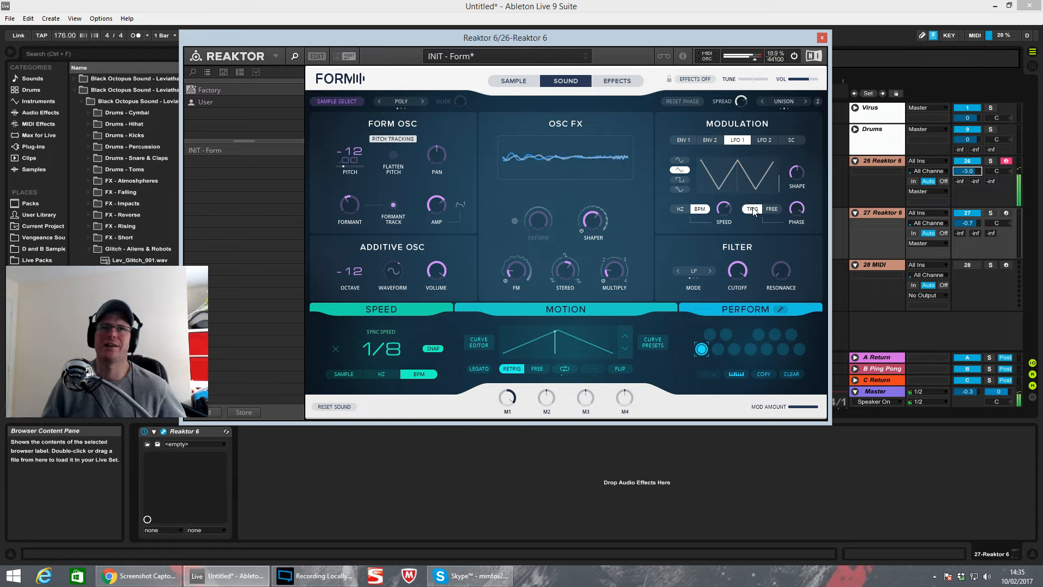
pyautogui.click(773, 210)
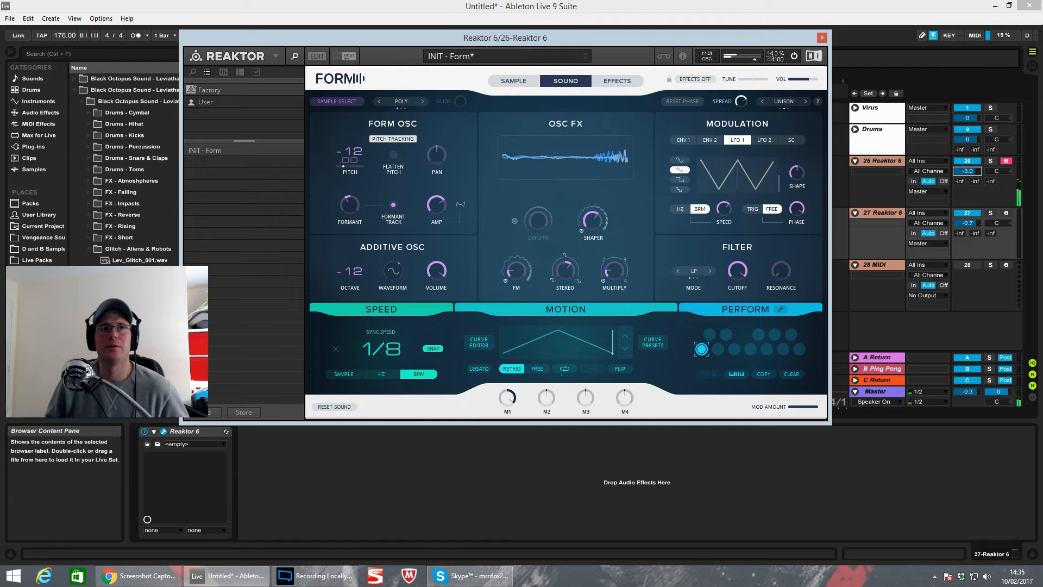
# - Assign LFO 1 as a modulation source for the FM amount in the oscillator effects
pyautogui.click(522, 288)
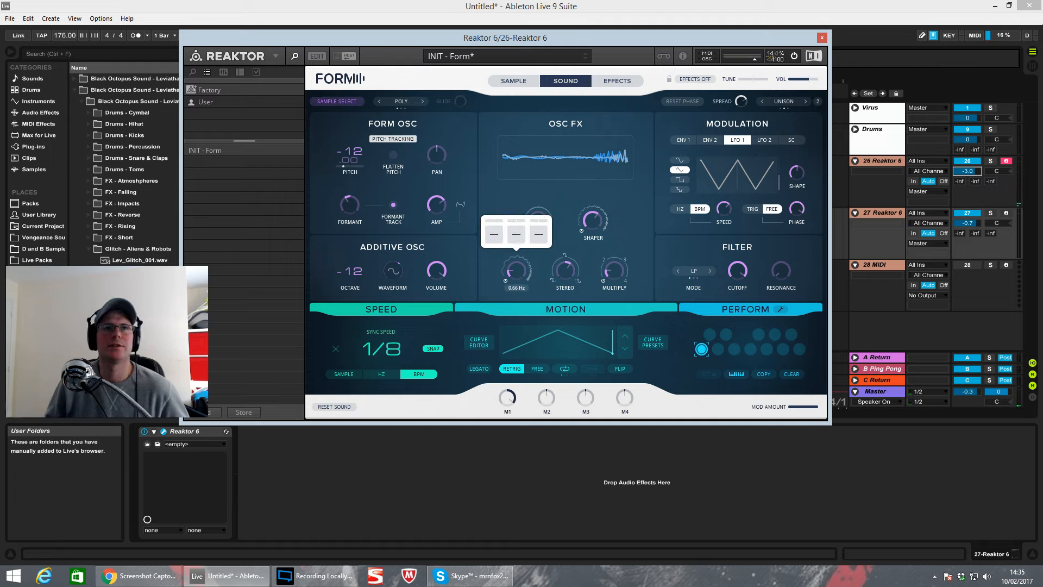
pyautogui.click(494, 234)
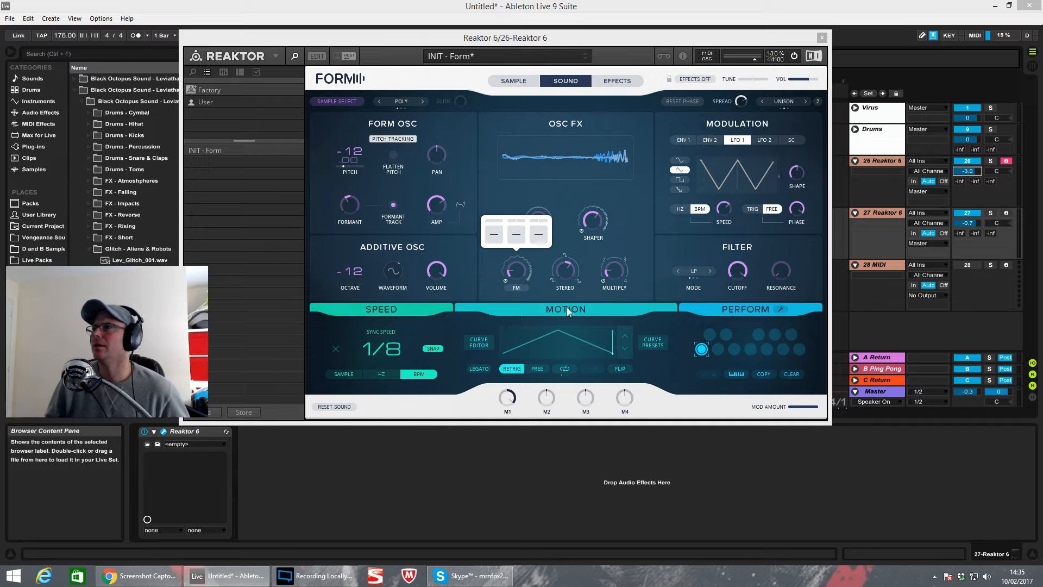
pyautogui.click(498, 238)
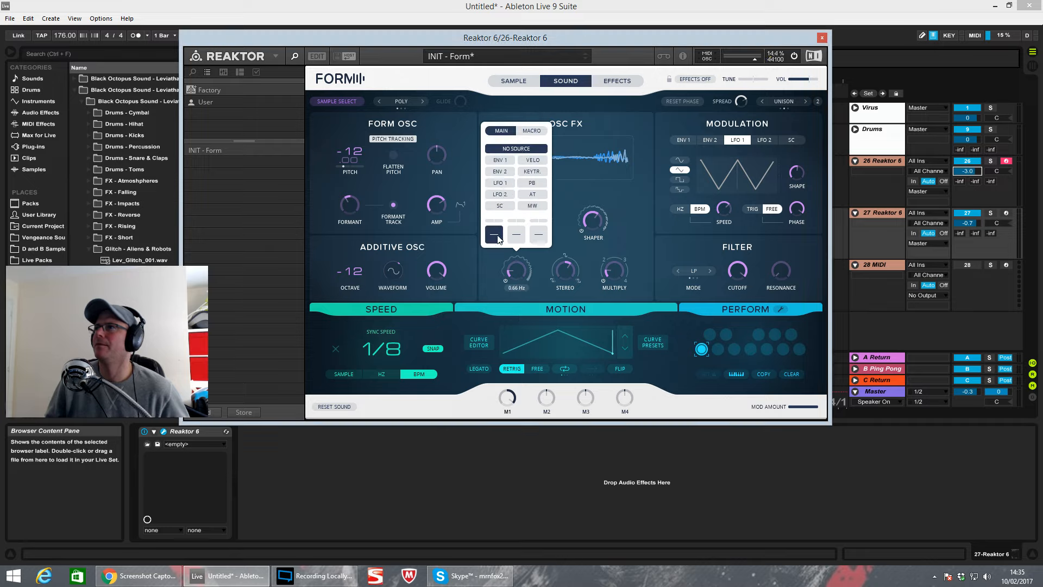
pyautogui.click(505, 184)
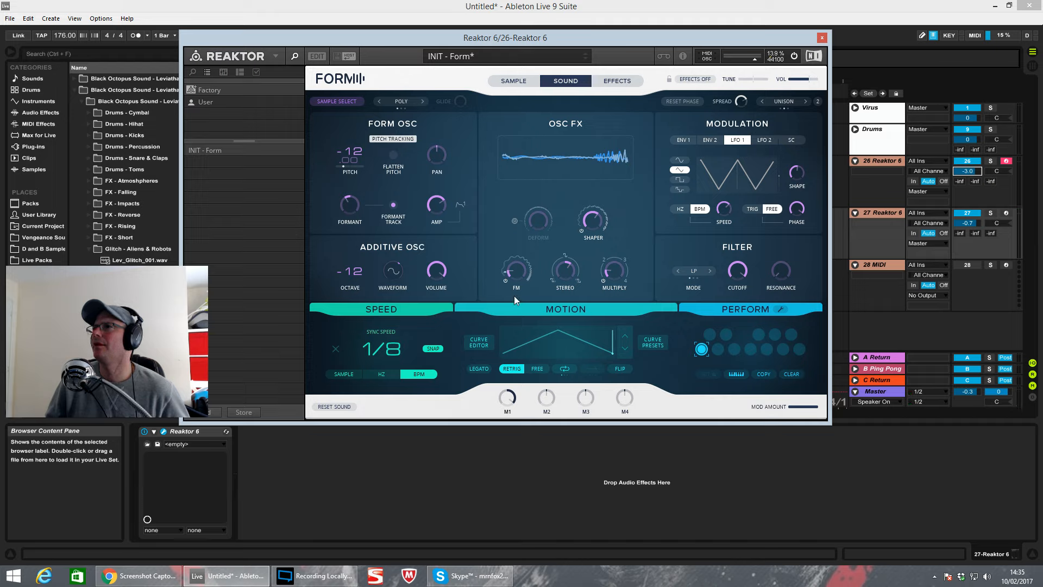
# - Change macro M1's knob type to unipolar
pyautogui.moveTo(520, 292)
pyautogui.click(507, 413)
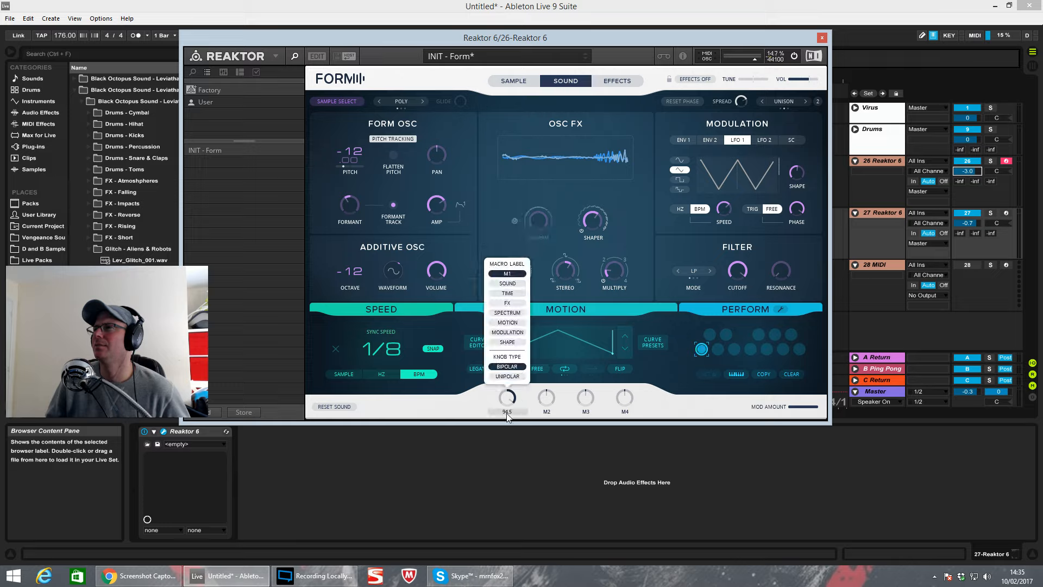
pyautogui.click(511, 376)
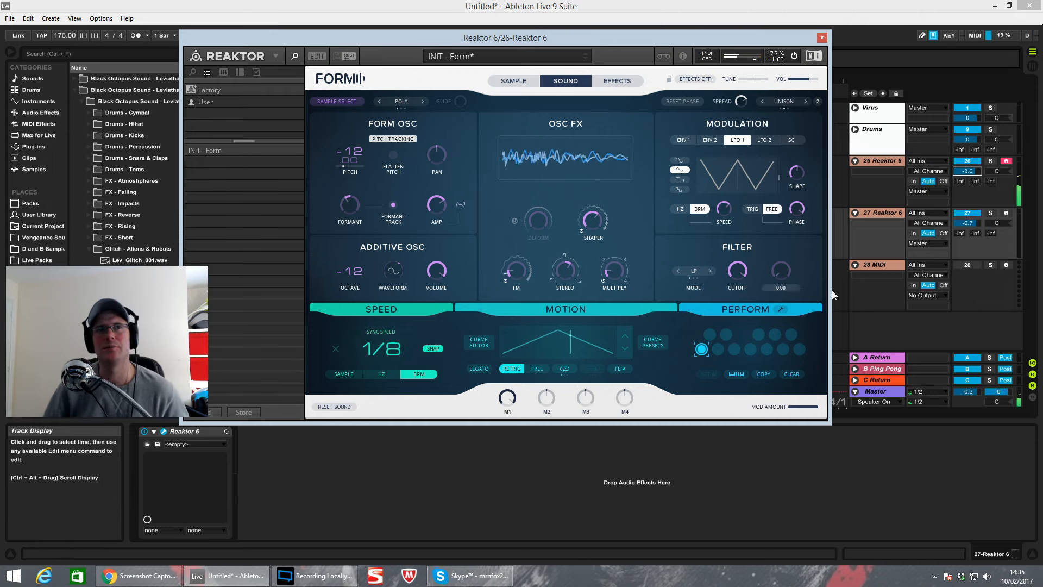
# - Assign LFO 1 as a modulation source for the Shaper and give it a slight modulation amount
pyautogui.click(602, 238)
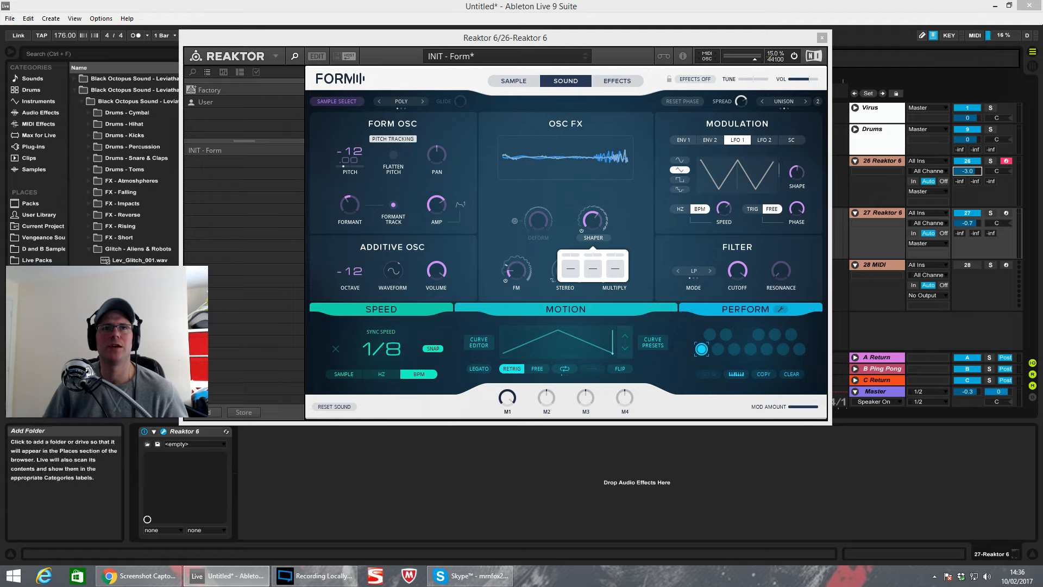
pyautogui.click(571, 268)
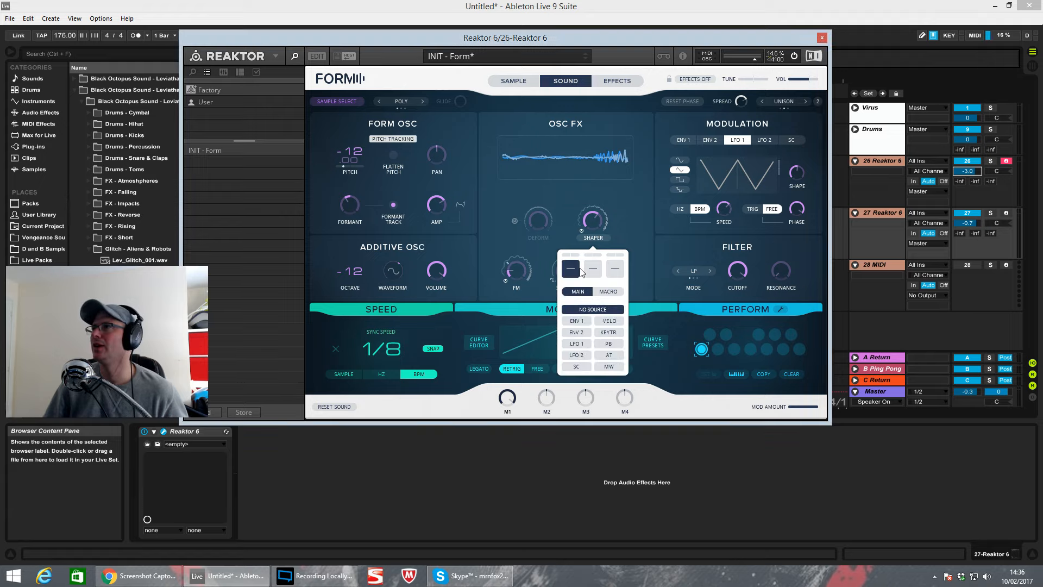
pyautogui.click(576, 343)
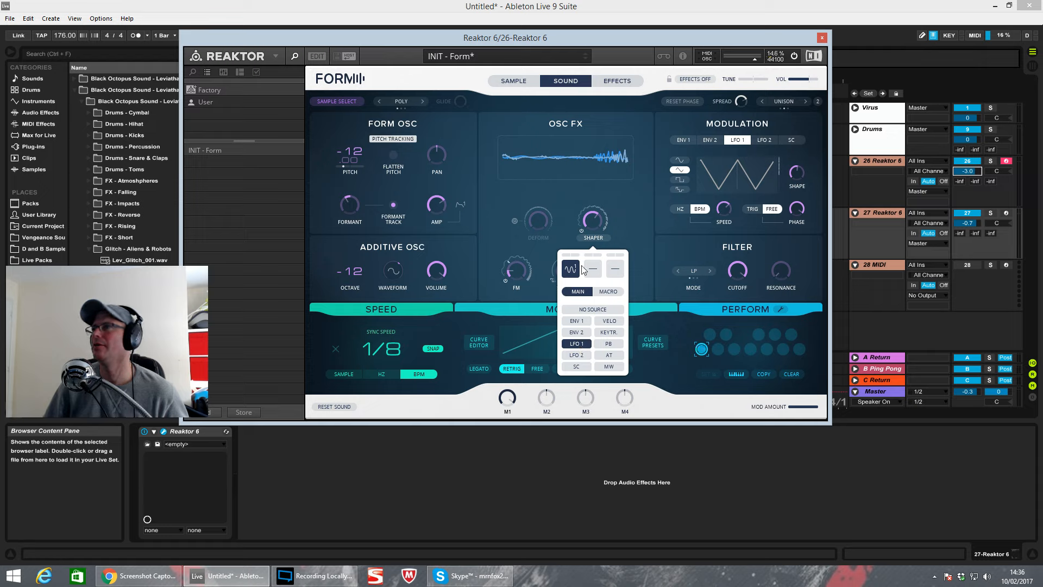
pyautogui.moveTo(576, 253); pyautogui.dragTo(580, 244)
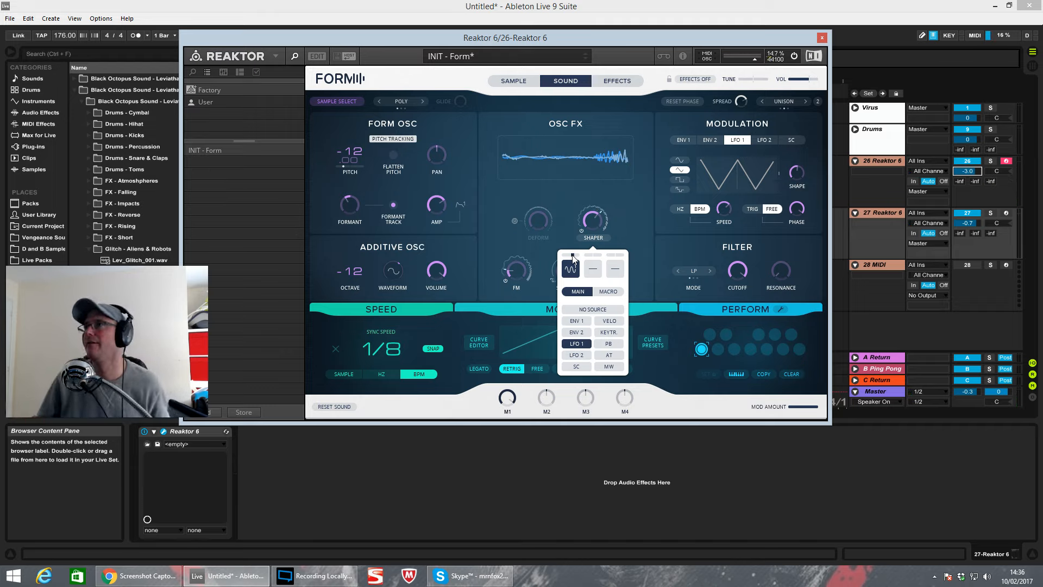
pyautogui.click(567, 175)
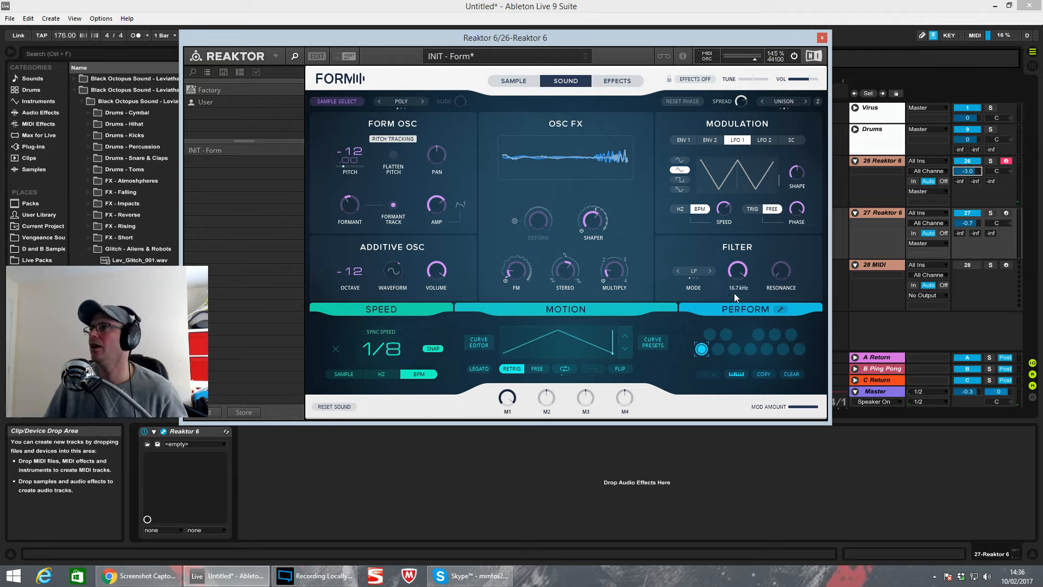
# - Assign the mod wheel (MW) as a modulation source for the filter cutoff with a negative modulation amount
pyautogui.click(716, 240)
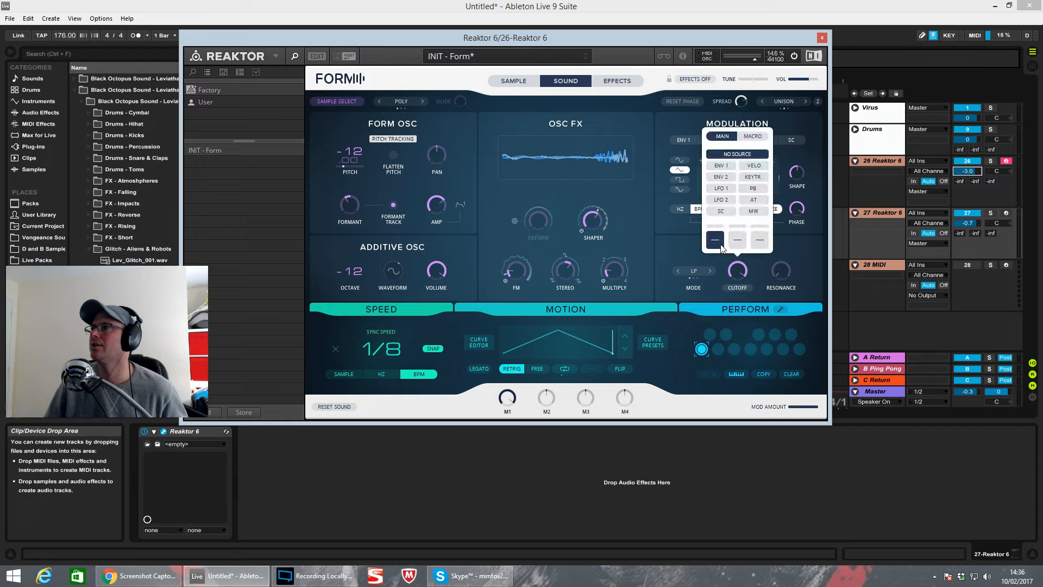
pyautogui.click(762, 213)
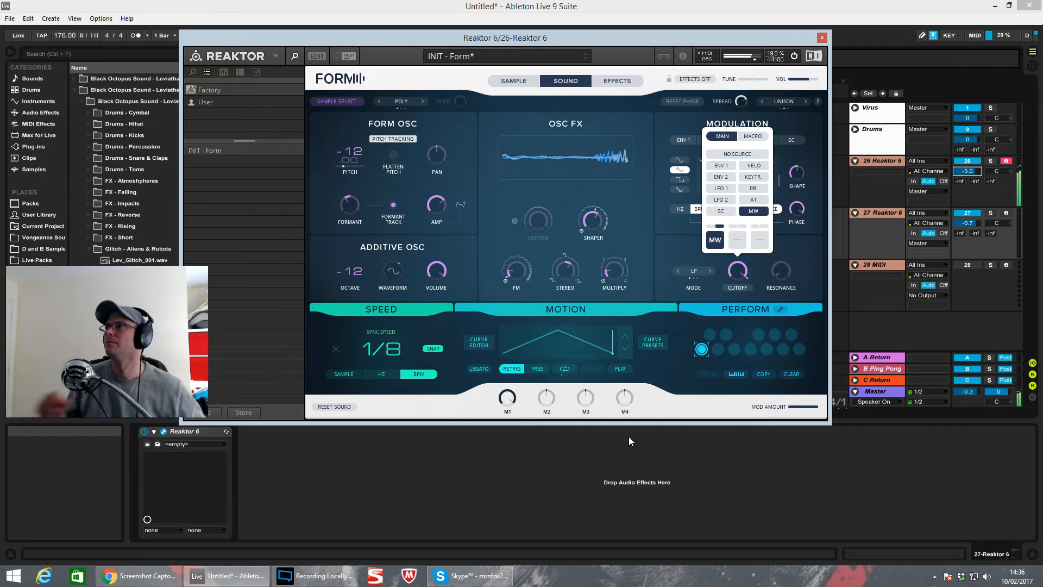
pyautogui.click(775, 306)
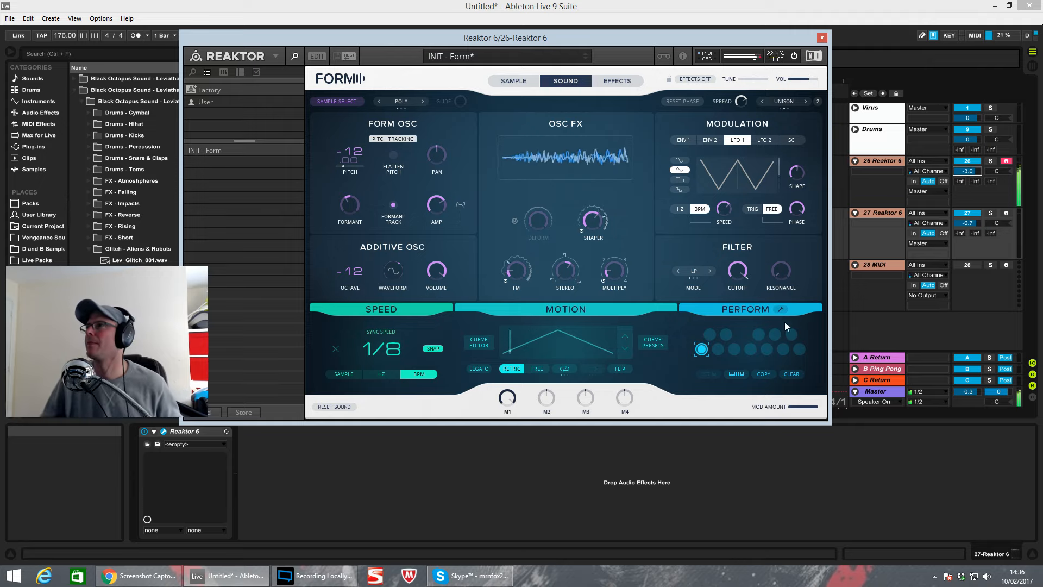
pyautogui.moveTo(738, 275); pyautogui.dragTo(733, 294)
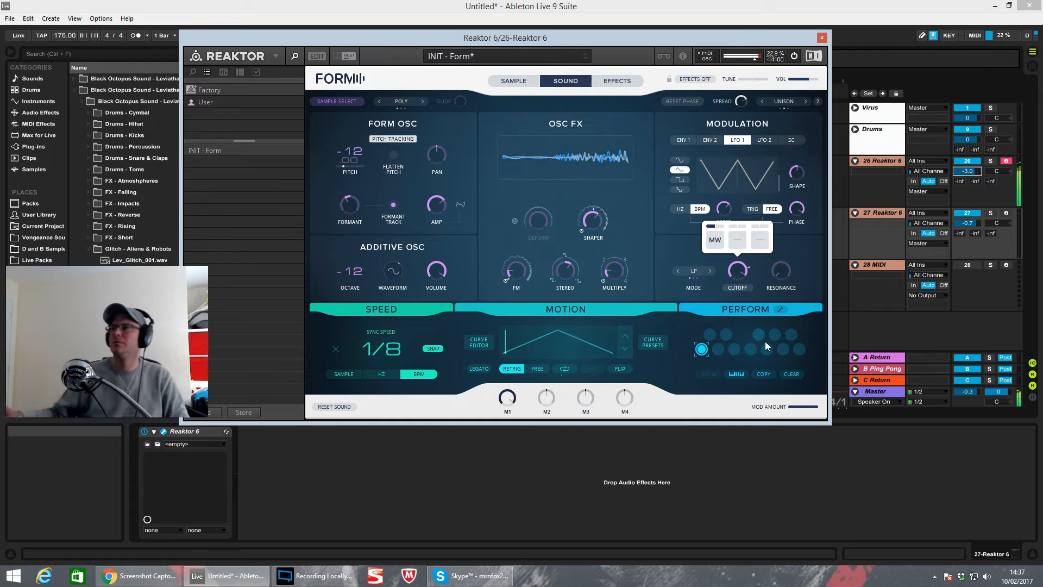
# - Turn on looping for the motion curve and widen the selected playback range in the sample waveform
pyautogui.click(564, 369)
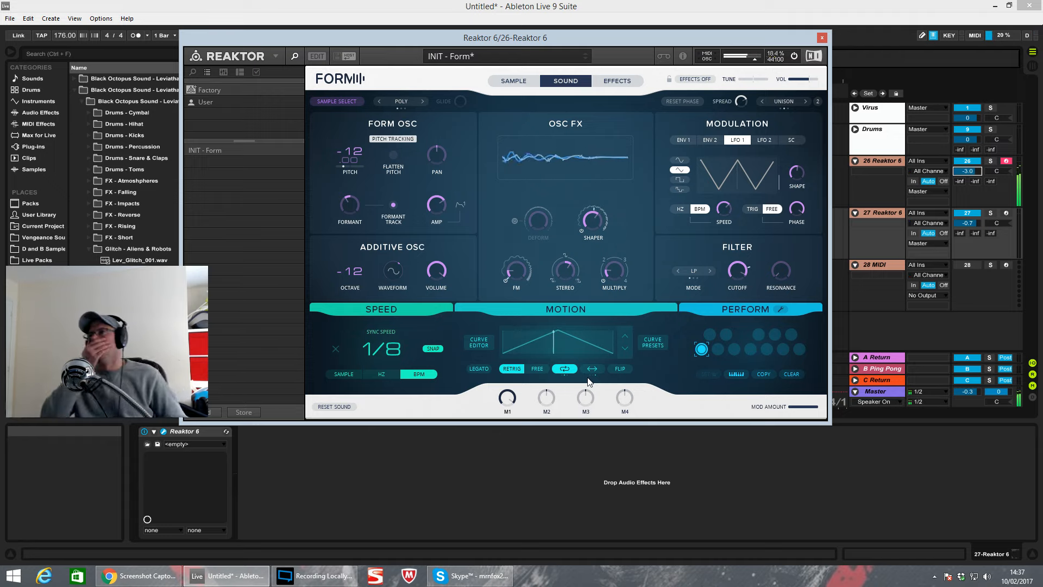
pyautogui.click(516, 87)
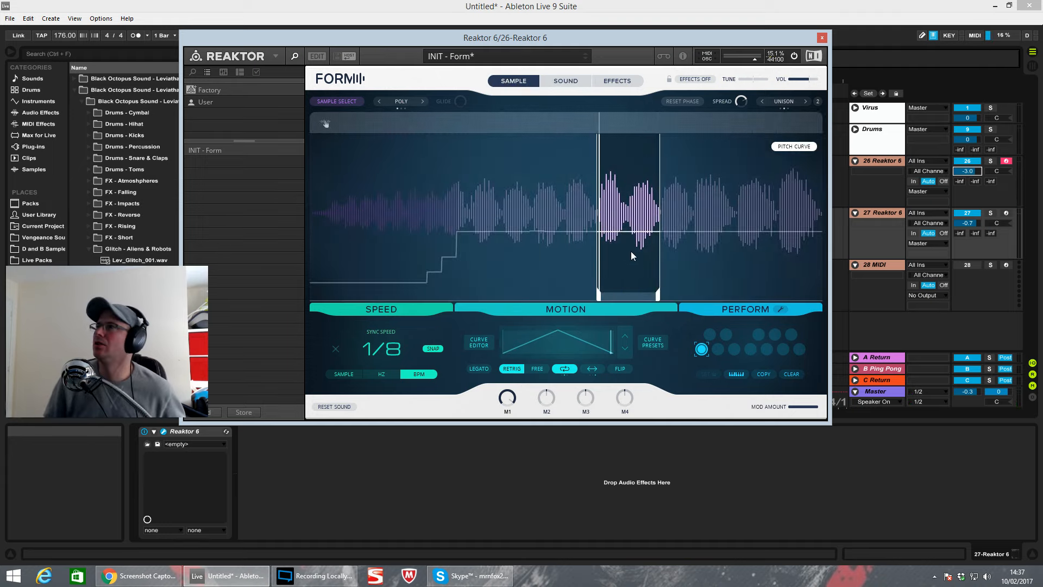
pyautogui.moveTo(631, 254); pyautogui.dragTo(584, 212)
# - Set the sync speed to 1/16 and apply the straight descending line from the motion curve presets
pyautogui.moveTo(373, 356); pyautogui.dragTo(391, 373)
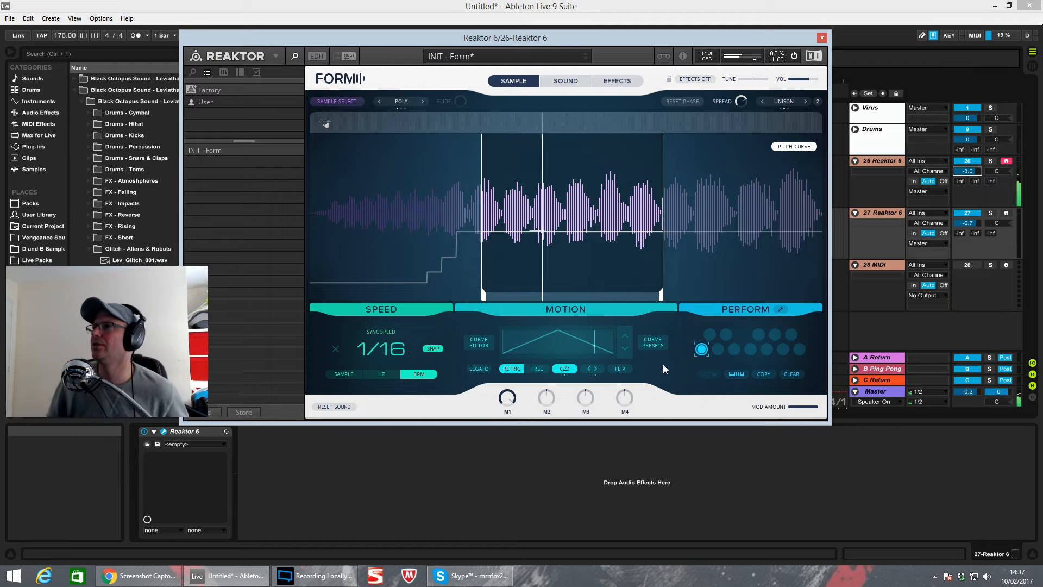
pyautogui.click(652, 344)
pyautogui.click(511, 141)
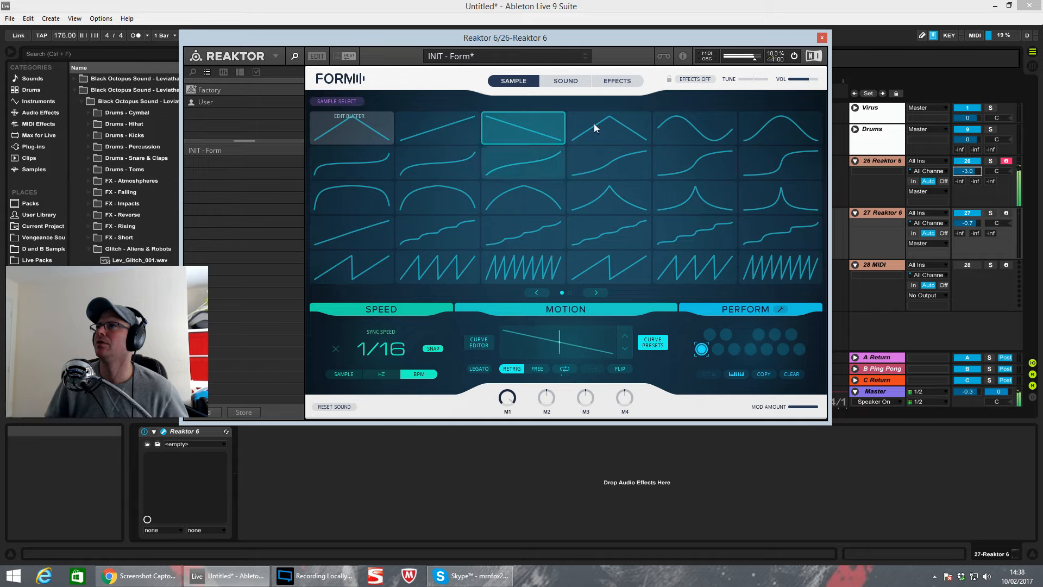
# - Check the sound view, return to the sample waveform and move the Reaktor window down to uncover the arrangement timeline
pyautogui.click(565, 81)
pyautogui.click(517, 83)
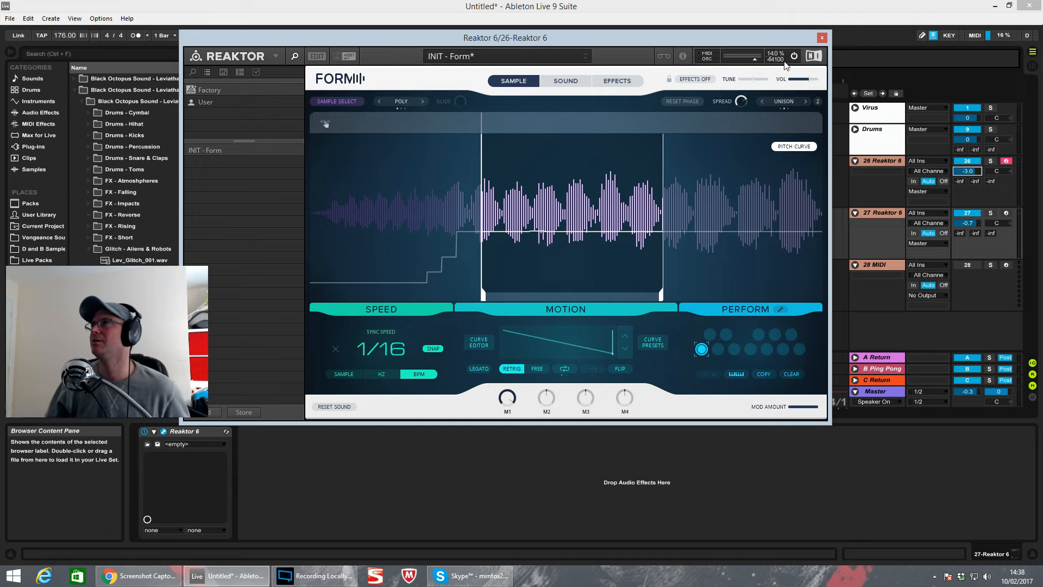
pyautogui.moveTo(697, 39); pyautogui.dragTo(711, 105)
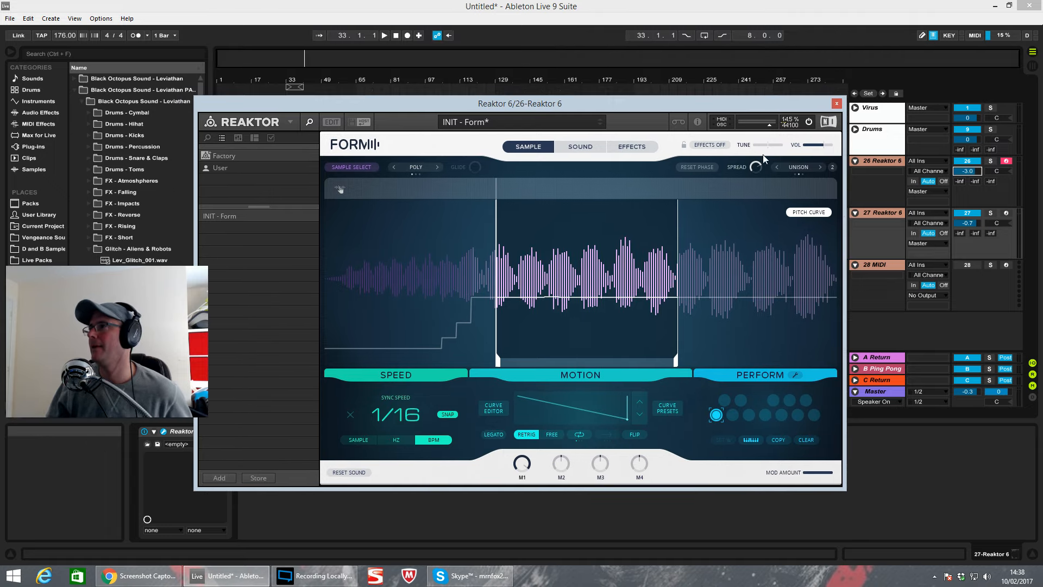